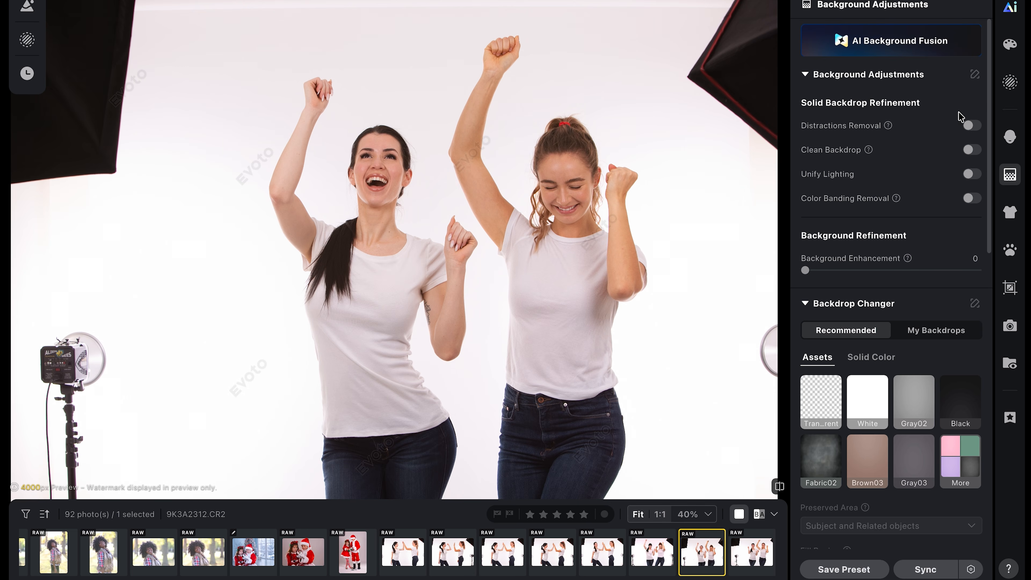
left_click(969, 126)
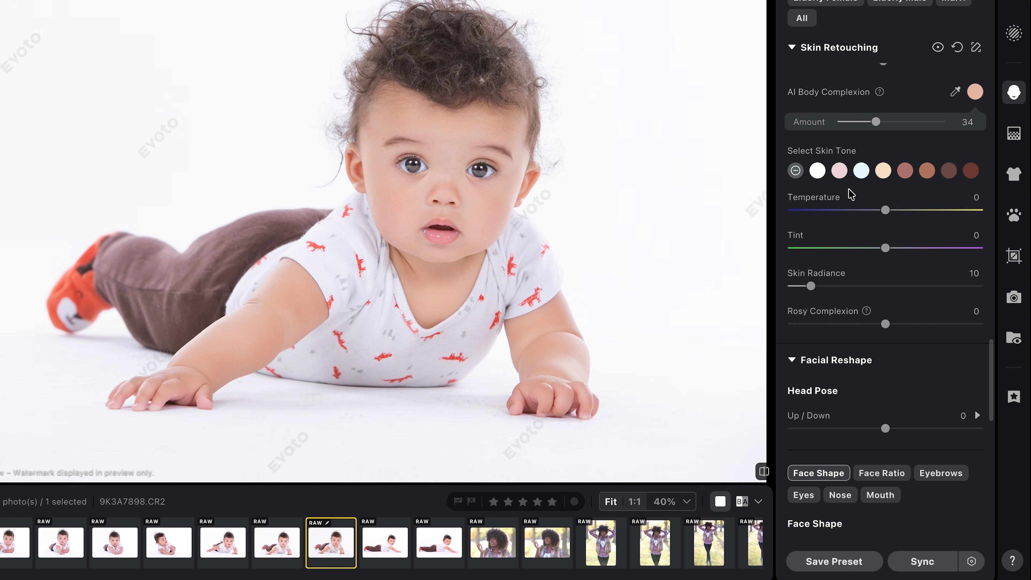
double_click(874, 122)
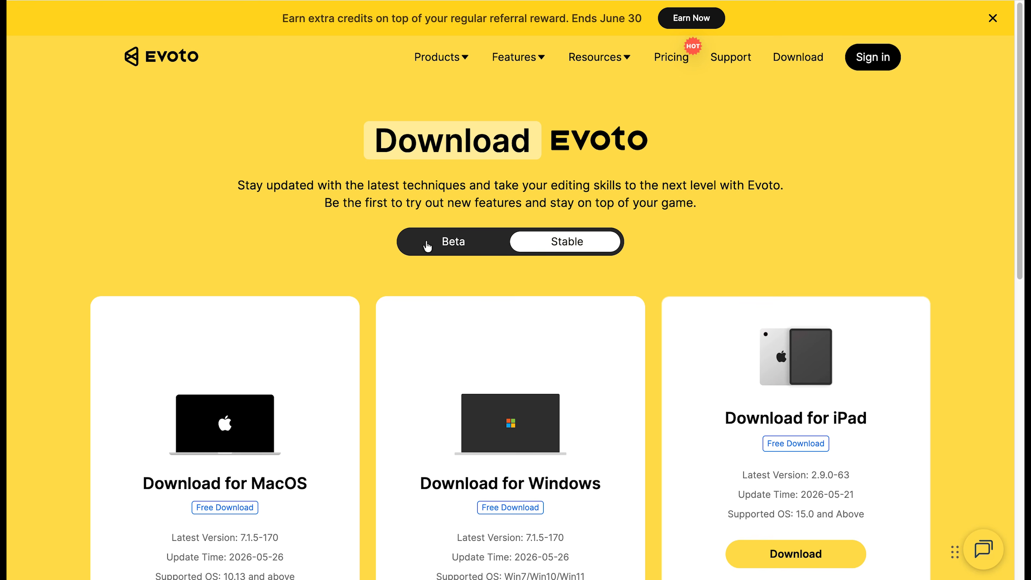
left_click(444, 245)
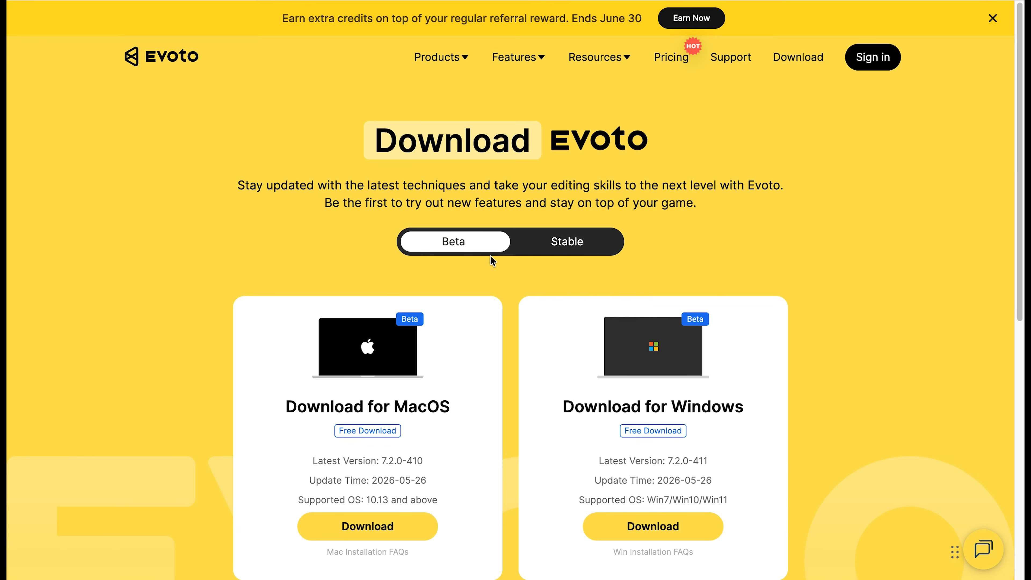
- Scroll through the Evoto download page to review the macOS and Windows download options
scroll(523, 247, "down", 2)
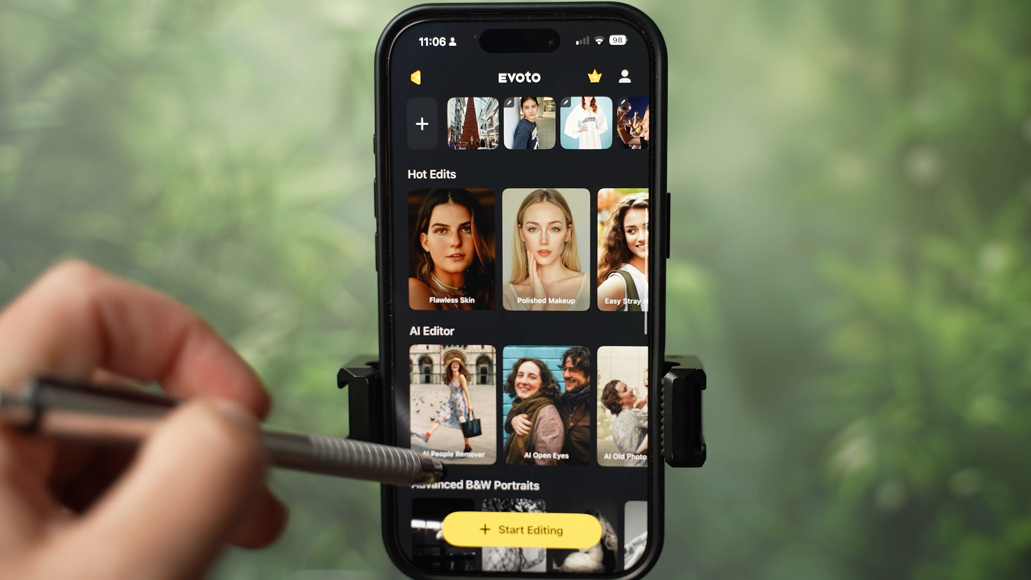
scroll(524, 325, "down", 3)
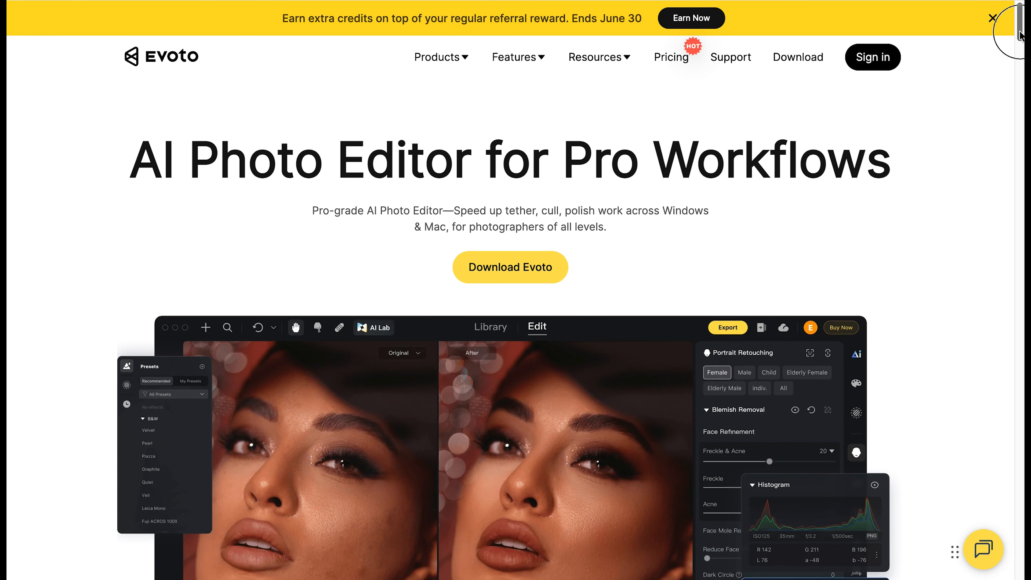
left_click_drag(1020, 35, 1020, 48)
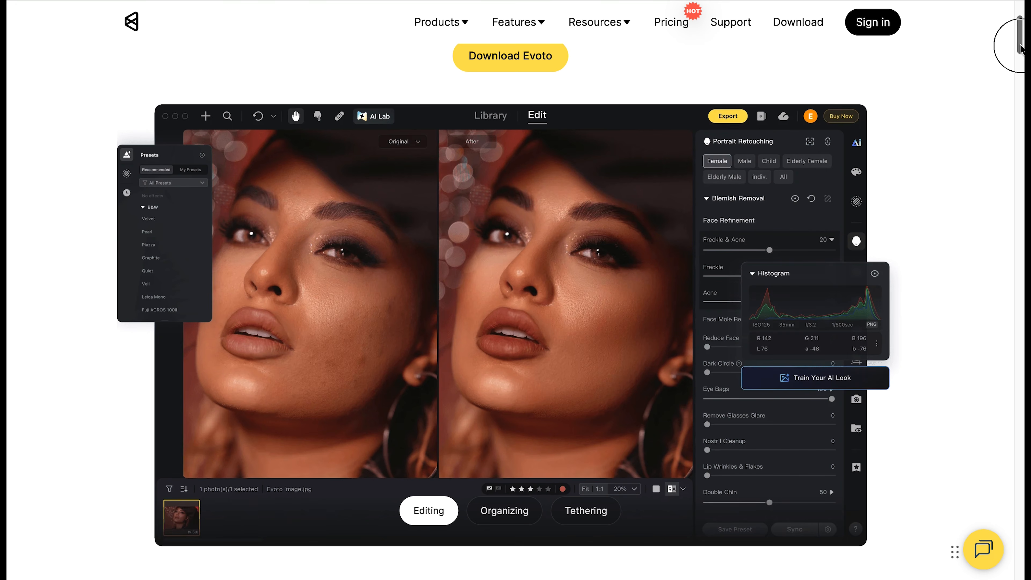
left_click_drag(1020, 48, 1017, 88)
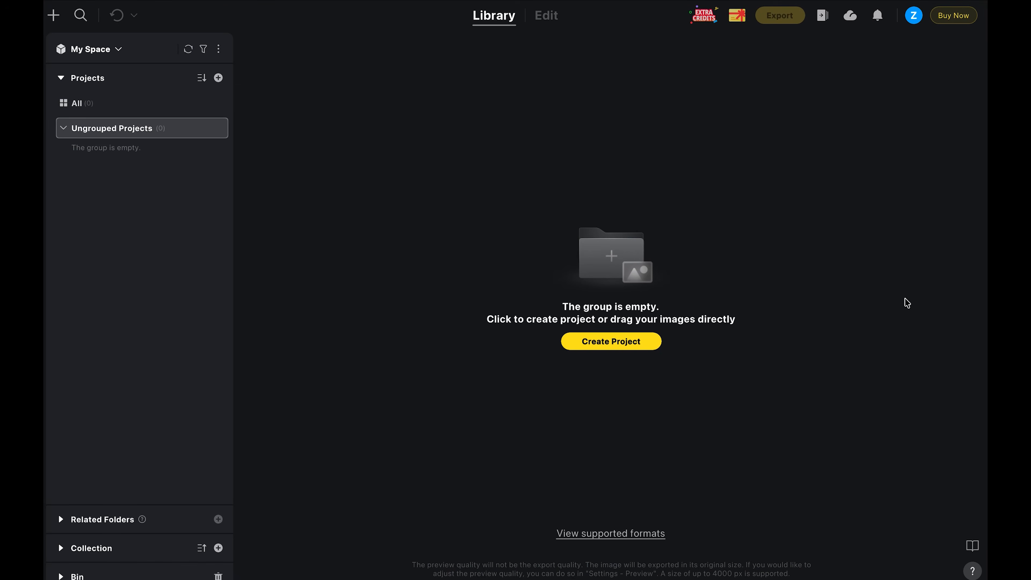
- Create a new project named Portraits 1
left_click(612, 343)
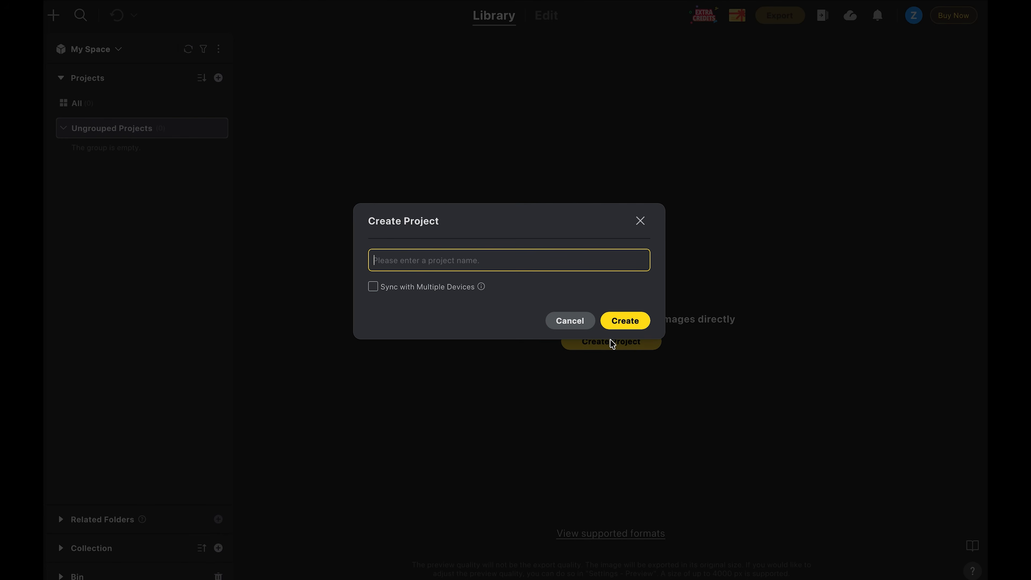
type("Portraits 1")
left_click(647, 325)
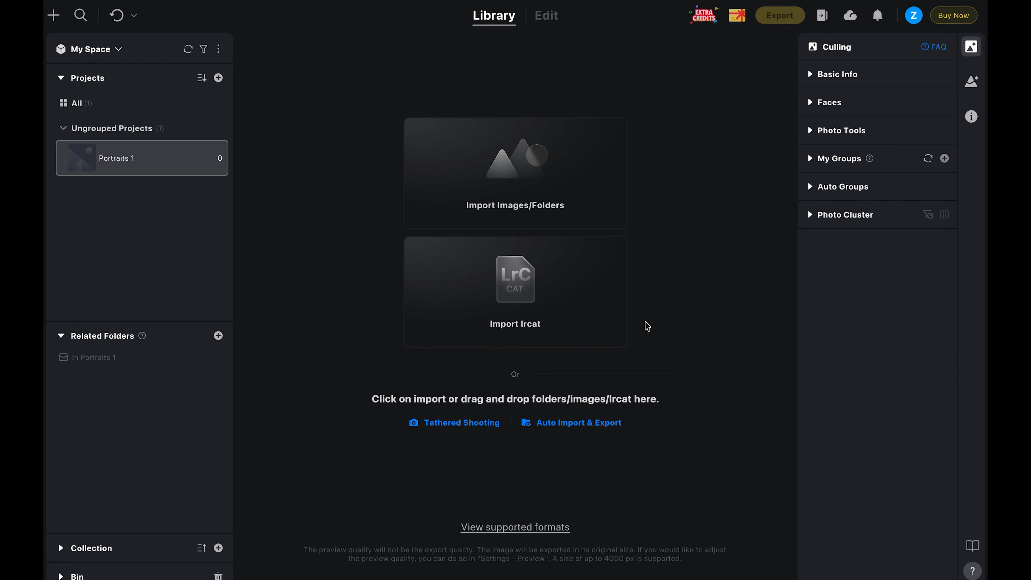
- Import the RAW PHOTOS folder of images into the Portraits 1 project
left_click(600, 165)
left_click(762, 417)
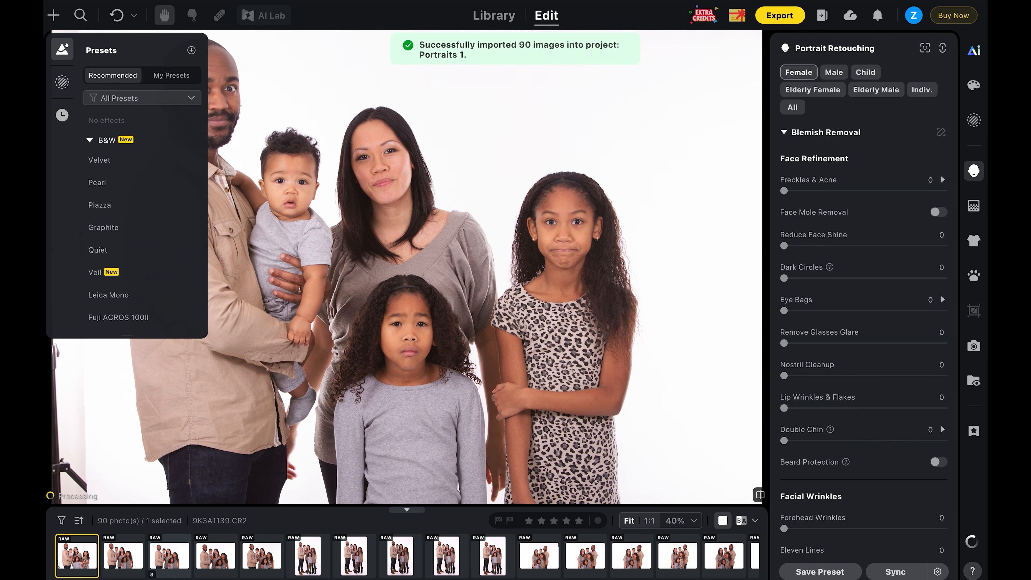
scroll(168, 556, "down", 10)
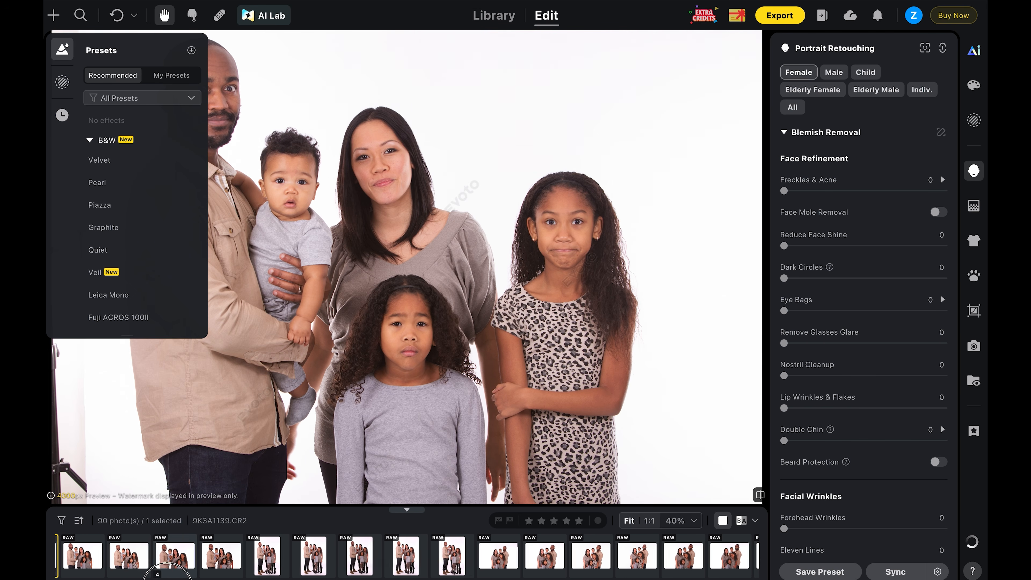
scroll(209, 575, "up", 10)
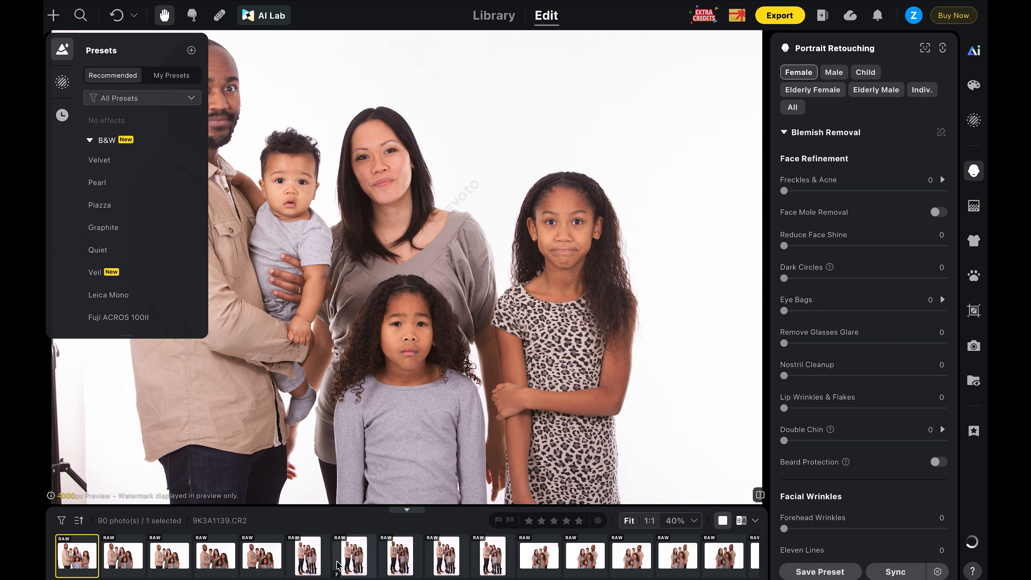
- Select the family group photo and open the Perfect Shot tool for it in the Library
left_click(307, 556)
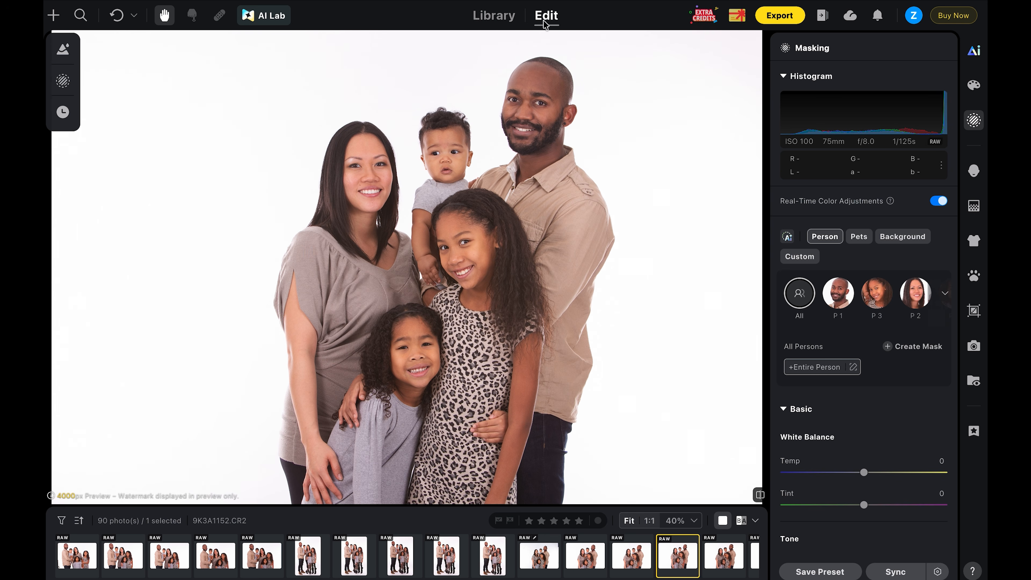
left_click(497, 18)
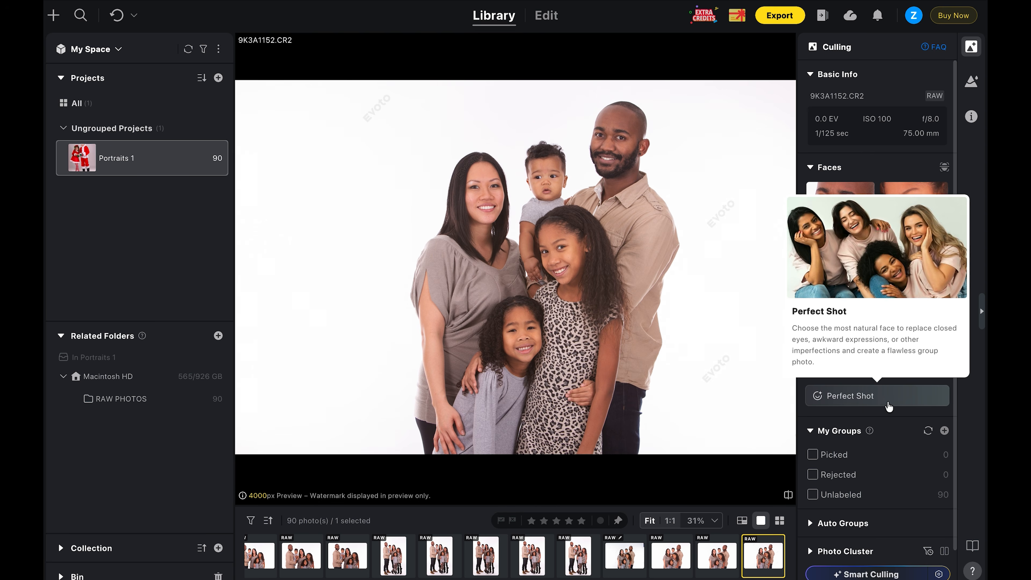
mouse_move(855, 396)
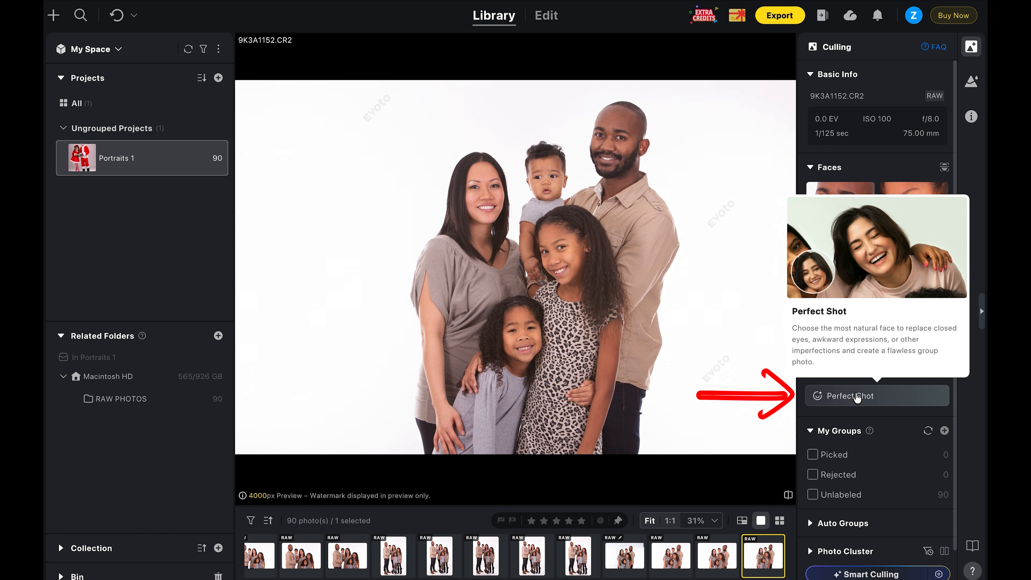
left_click(855, 397)
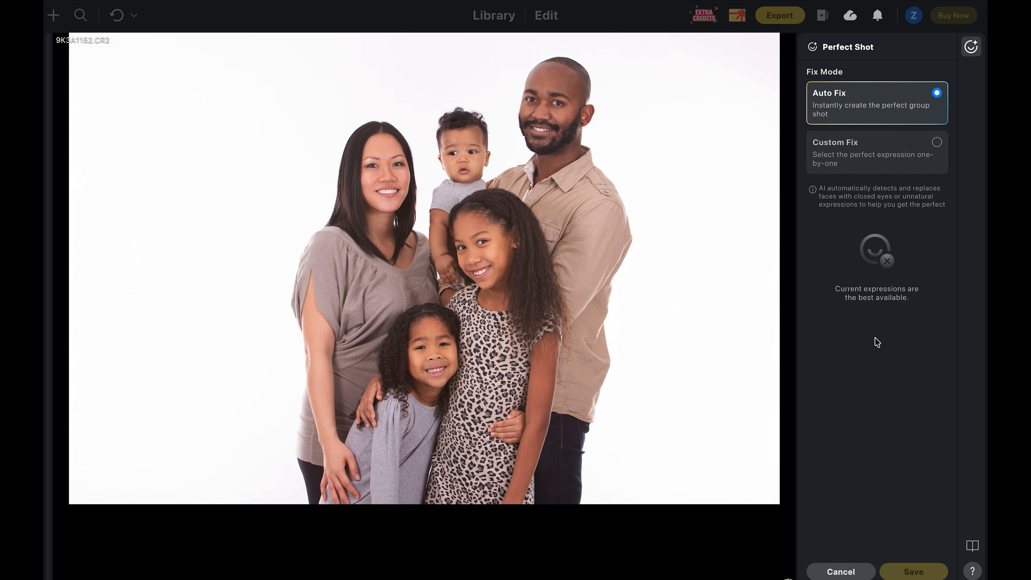
- Switch Perfect Shot to Custom Fix, select the baby's face and show its recommended alternative faces
left_click(937, 143)
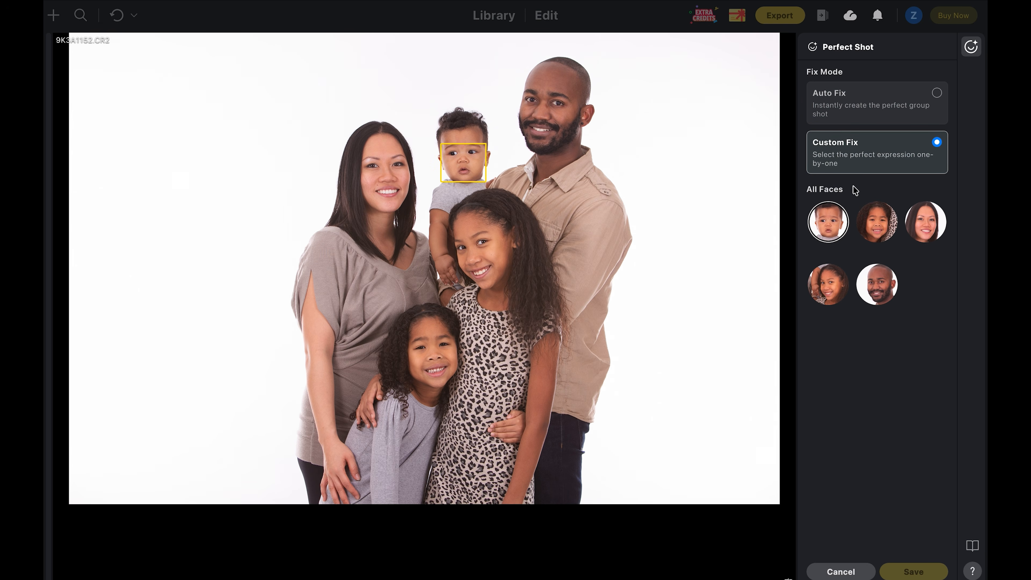
left_click(829, 223)
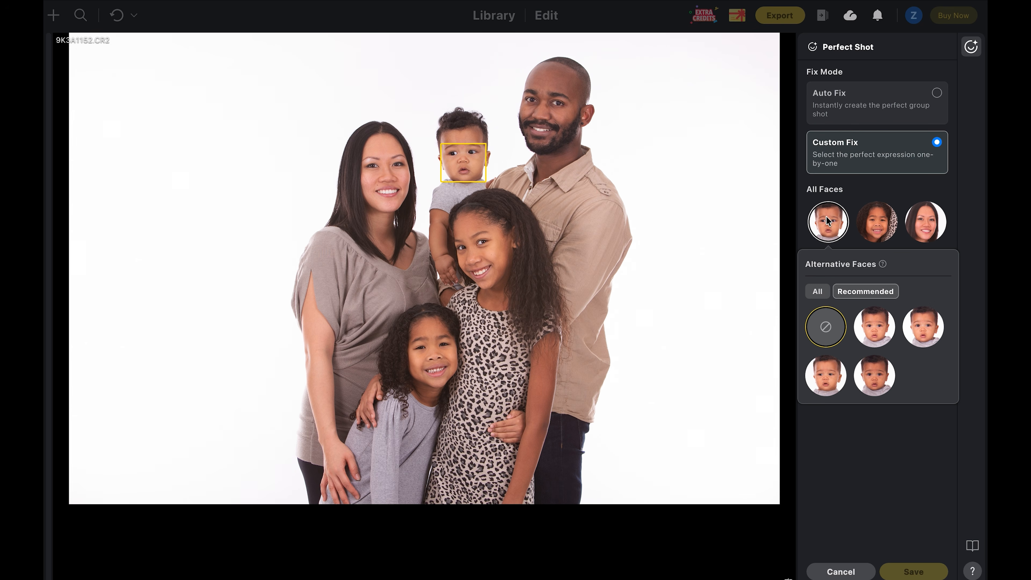
left_click(822, 292)
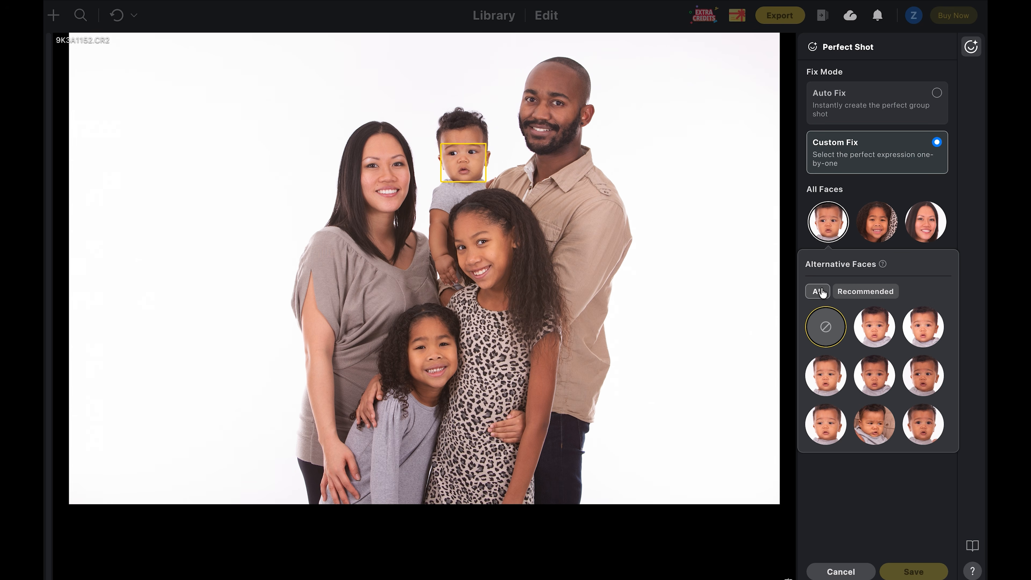
left_click(849, 292)
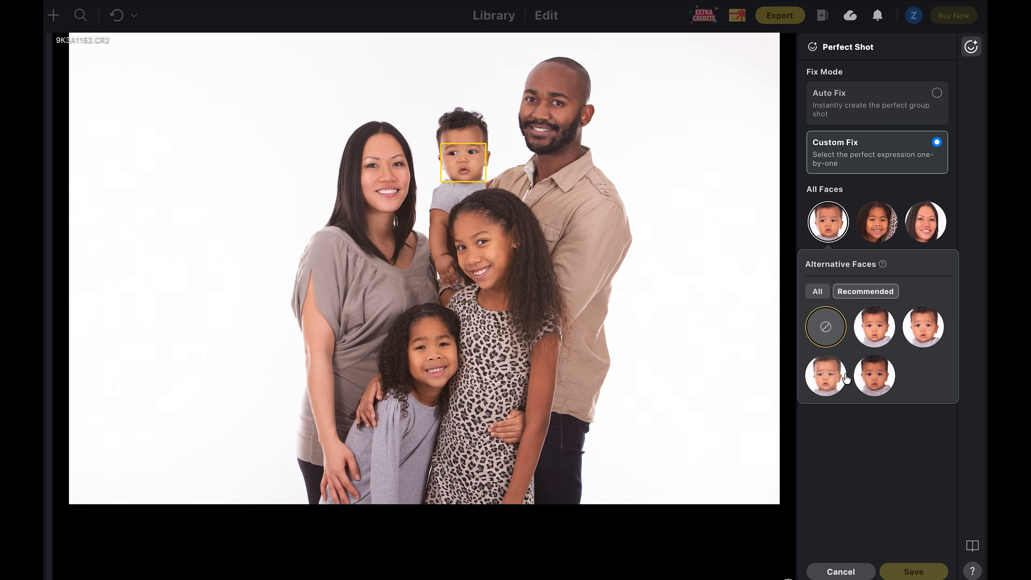
- Try several alternative baby faces, settle on the first recommended one, and save the fix
left_click(881, 334)
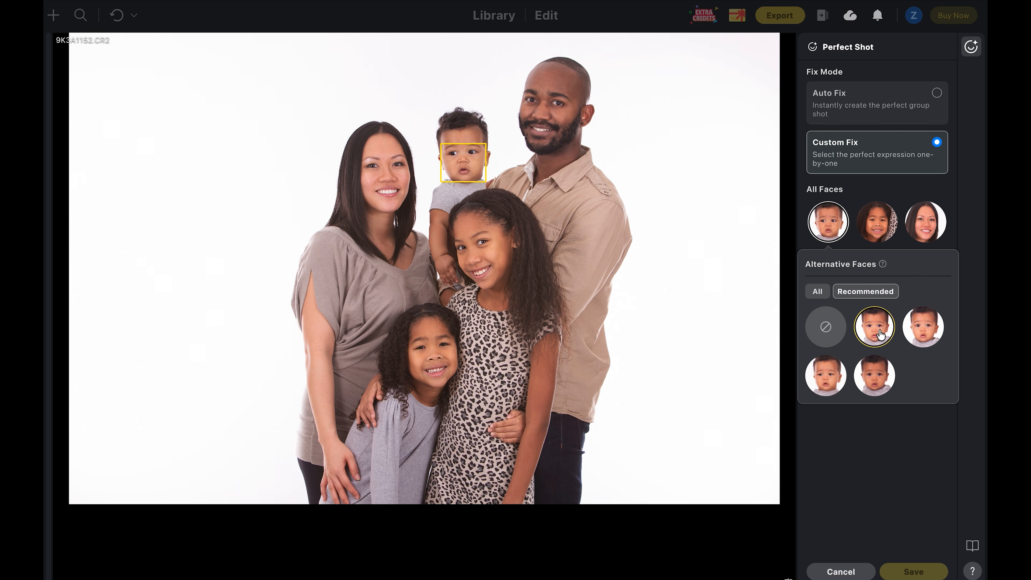
left_click(930, 334)
left_click(876, 382)
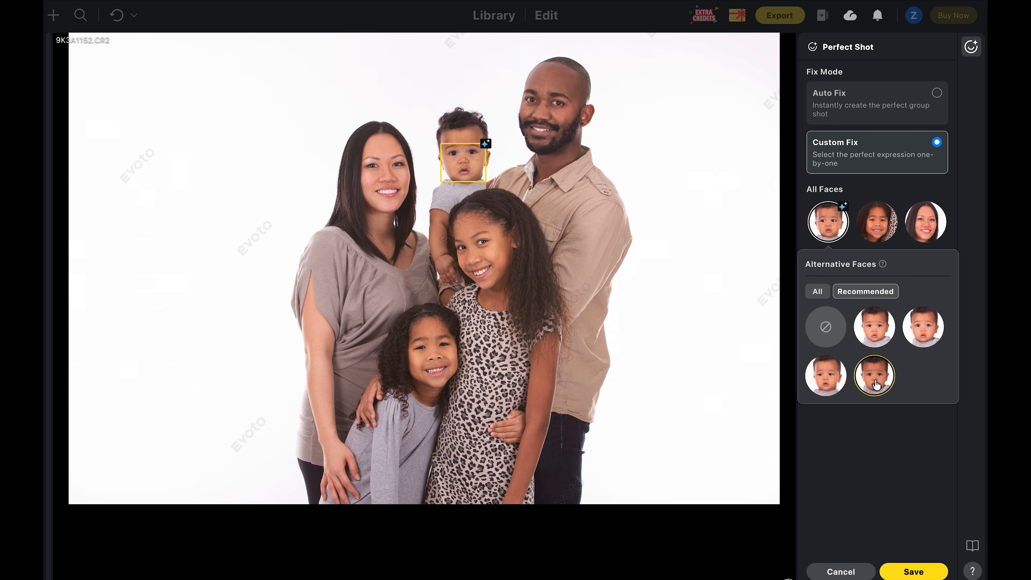
left_click(878, 338)
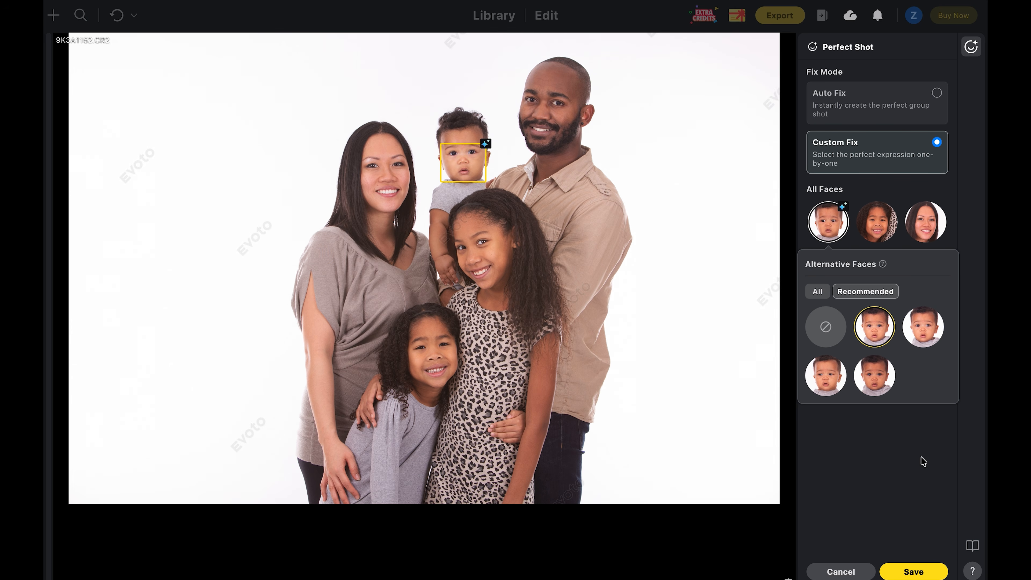
left_click(914, 572)
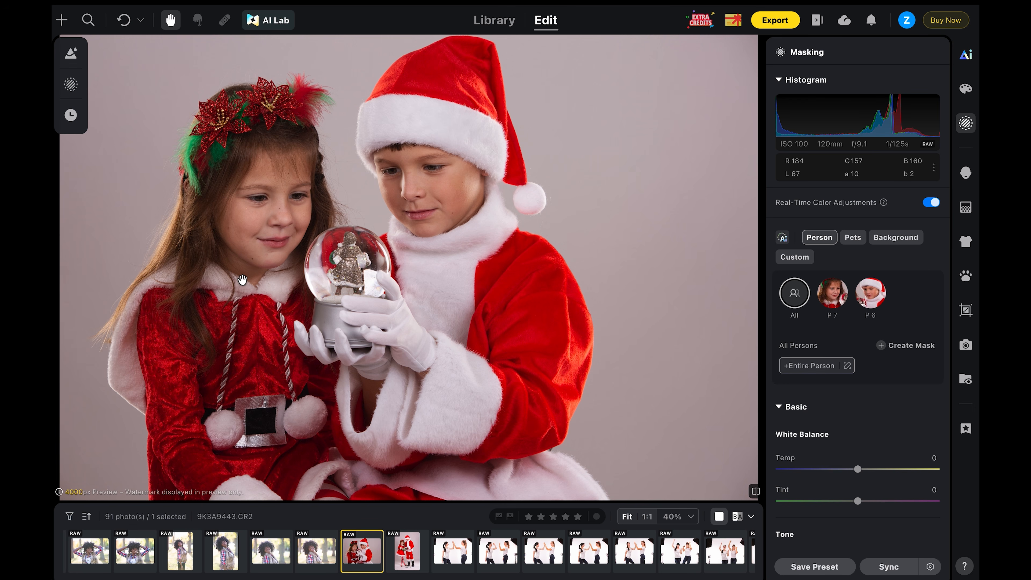
- Open AI Background Fusion in AI Lab for the Santa photo, checking the Custom tab before returning to Featured backgrounds
left_click(266, 25)
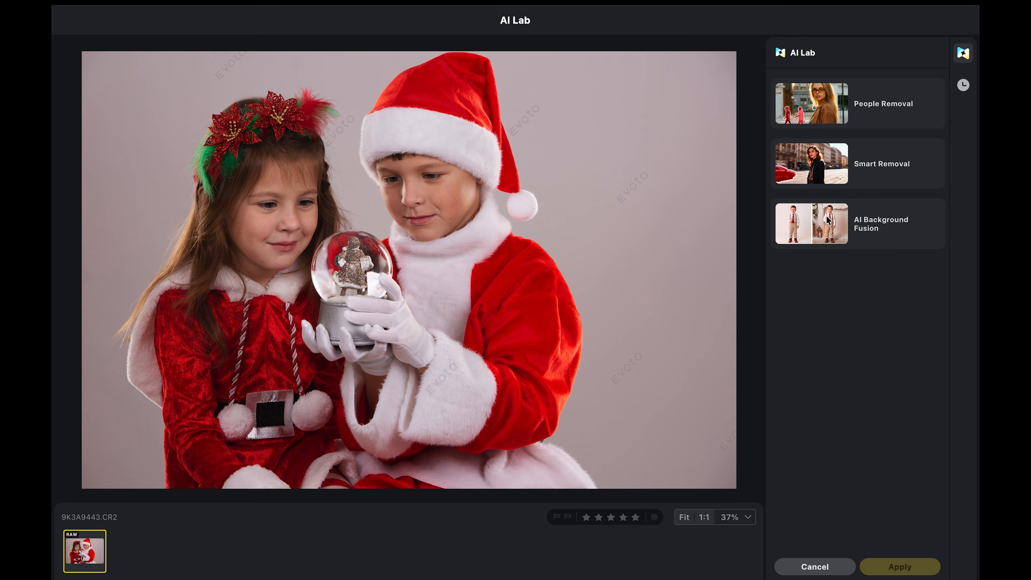
left_click(814, 230)
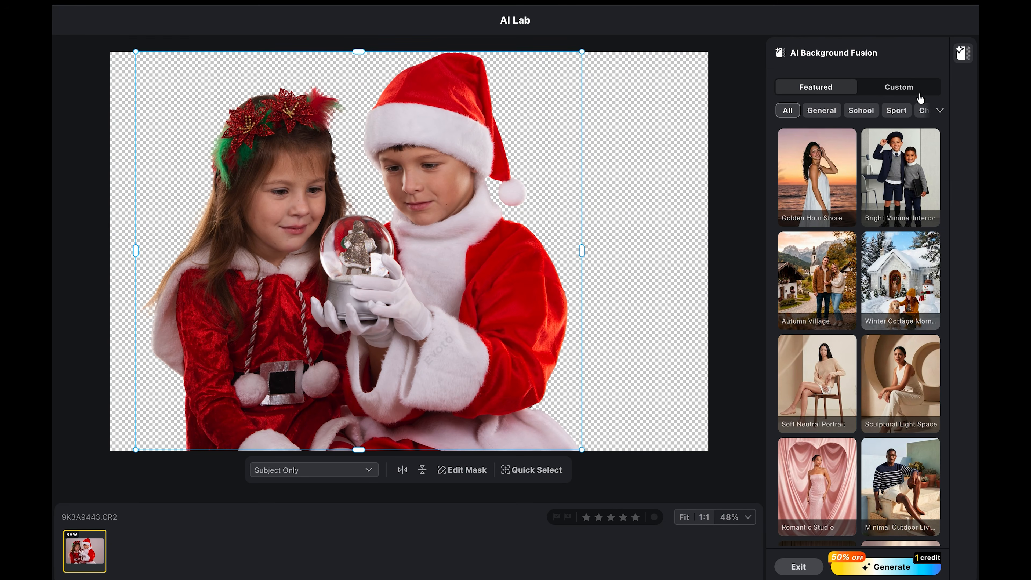
left_click(911, 88)
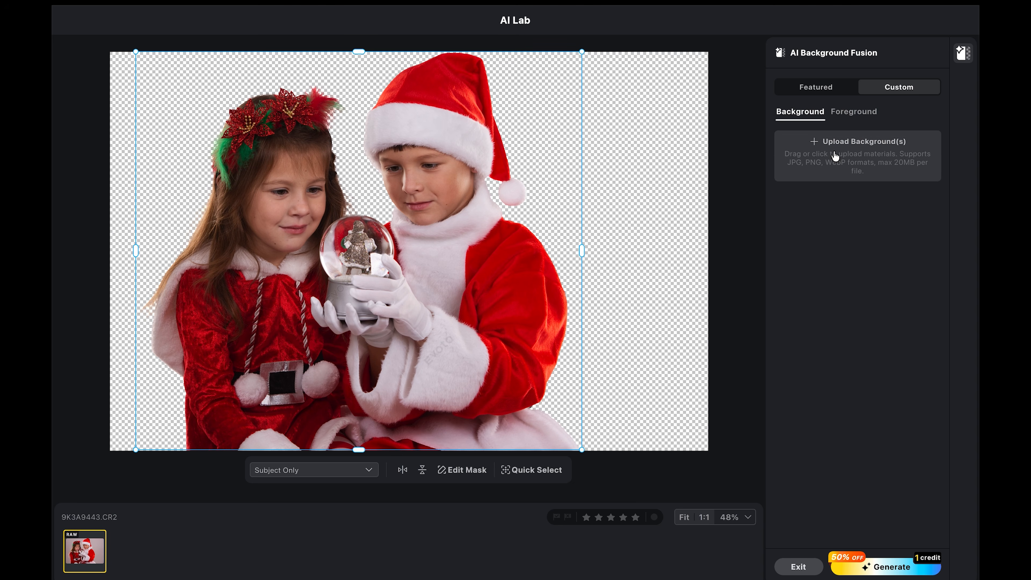
left_click(853, 111)
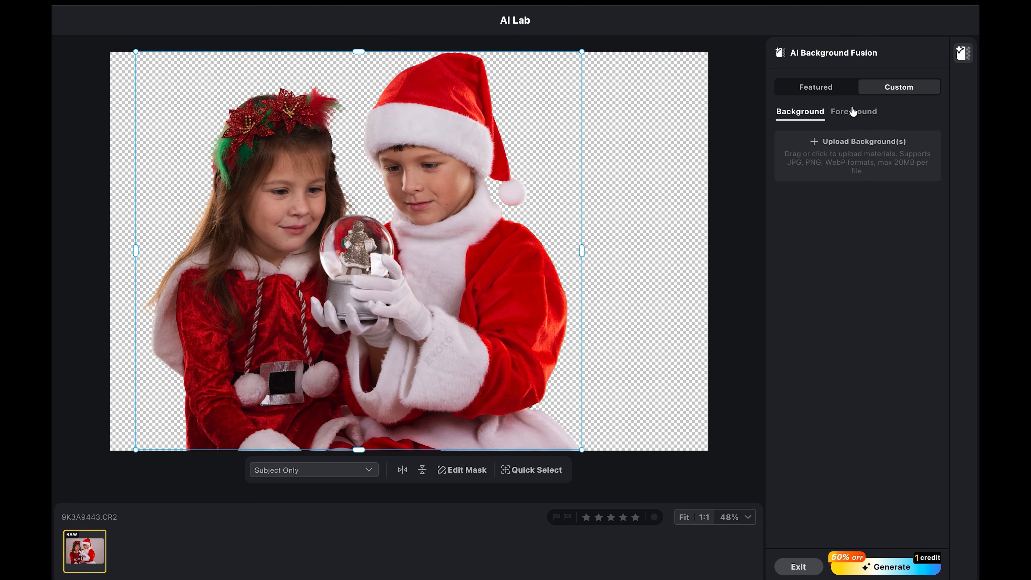
left_click(816, 107)
left_click(816, 88)
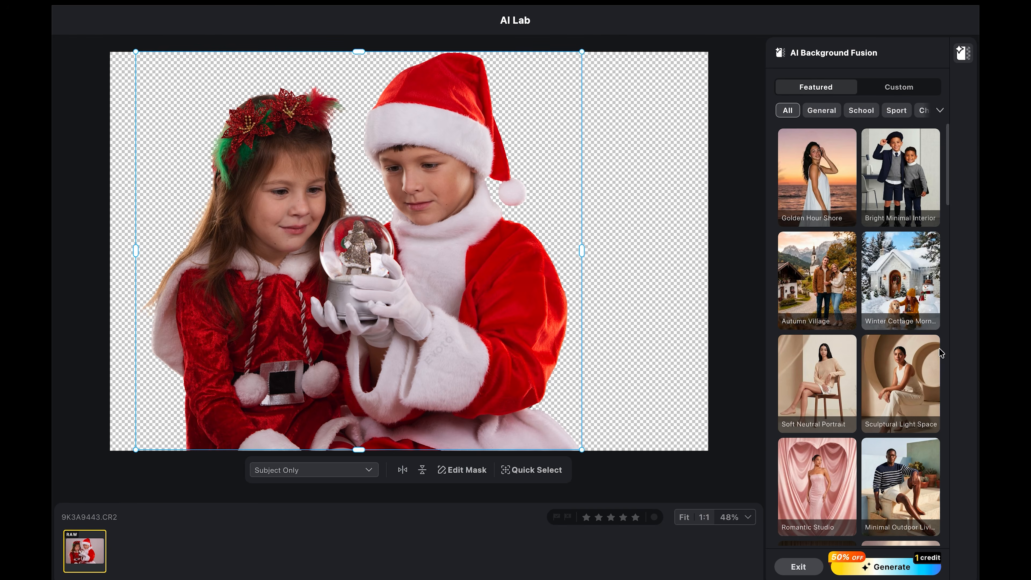
- Scroll the featured backgrounds and apply the Winter Ballet scene
scroll(942, 203, "down", 5)
left_click_drag(938, 224, 943, 321)
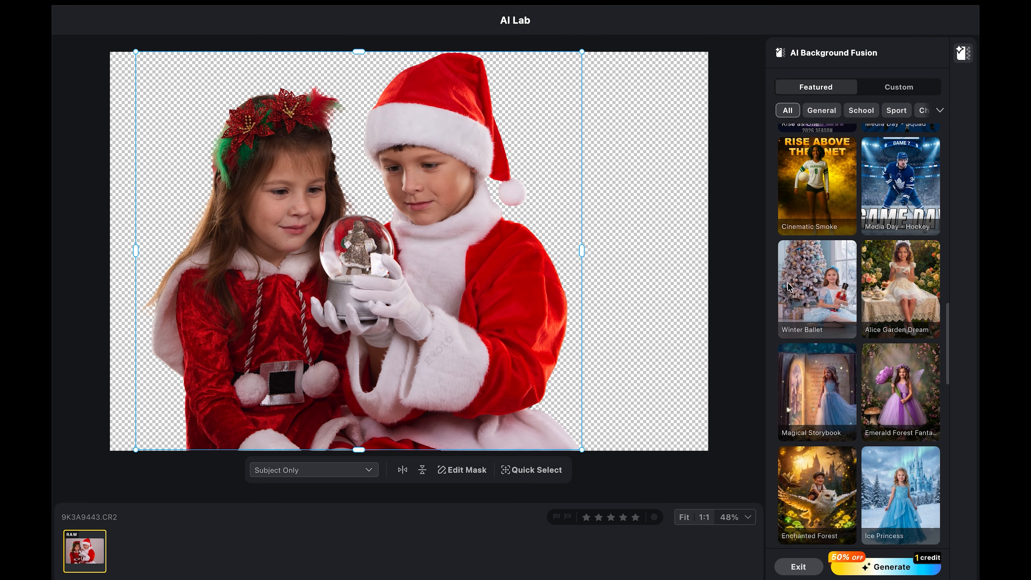
left_click(795, 292)
mouse_move(841, 449)
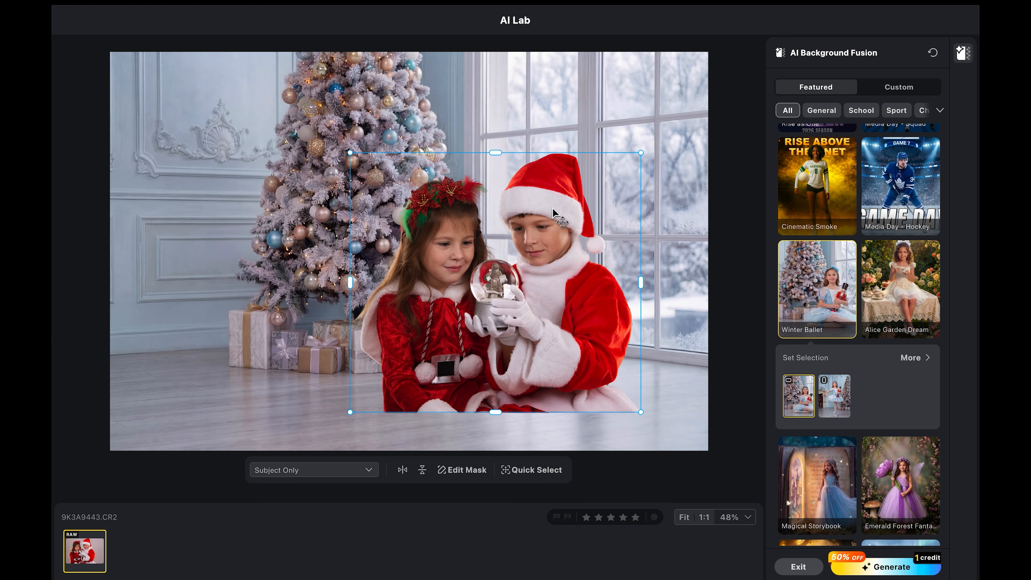
- Move the children to the left of the Winter Ballet scene and enlarge them
left_click_drag(471, 303, 238, 342)
left_click_drag(396, 200, 434, 165)
mouse_move(302, 272)
left_mouse_down()
mouse_move(341, 286)
mouse_move(555, 279)
mouse_move(564, 270)
mouse_move(294, 272)
left_mouse_up()
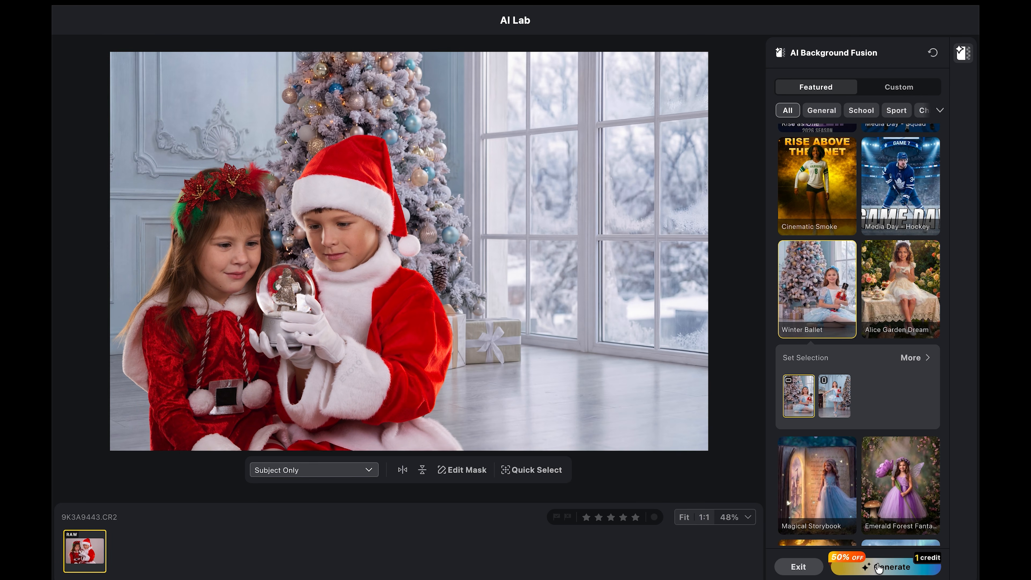
- Generate the fused image and exit AI Lab
left_click(878, 567)
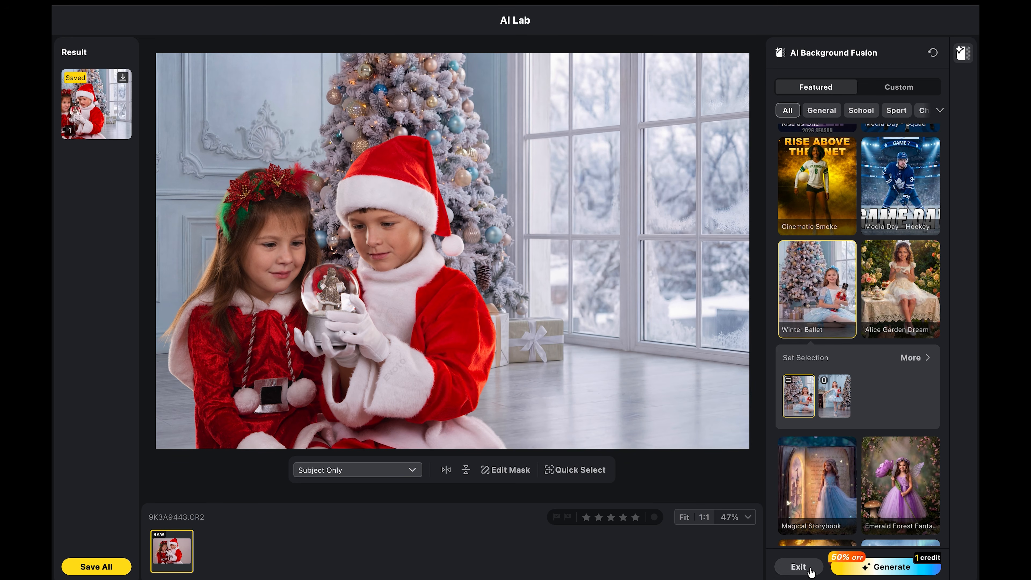
left_click(799, 566)
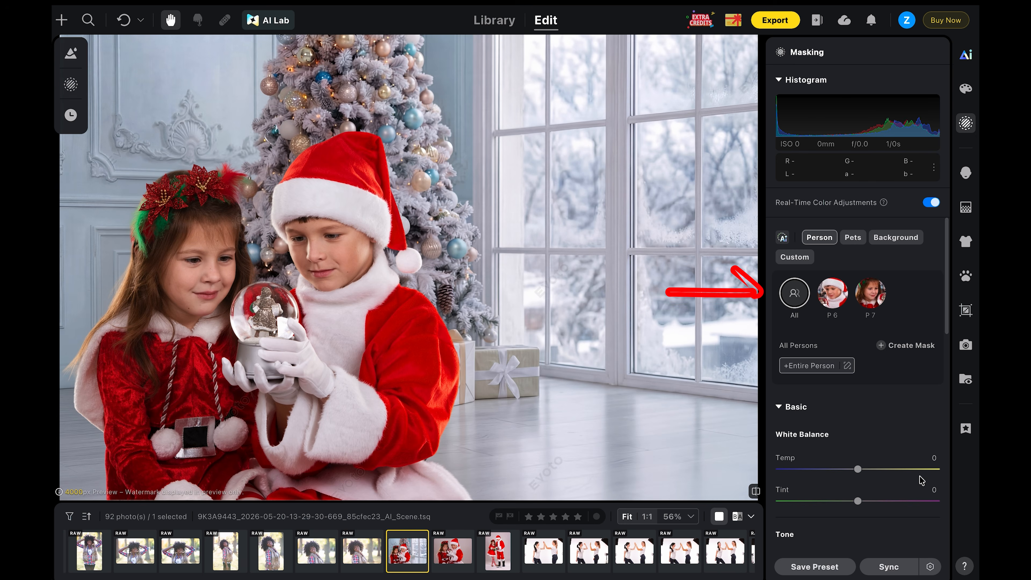
left_click_drag(856, 473, 836, 473)
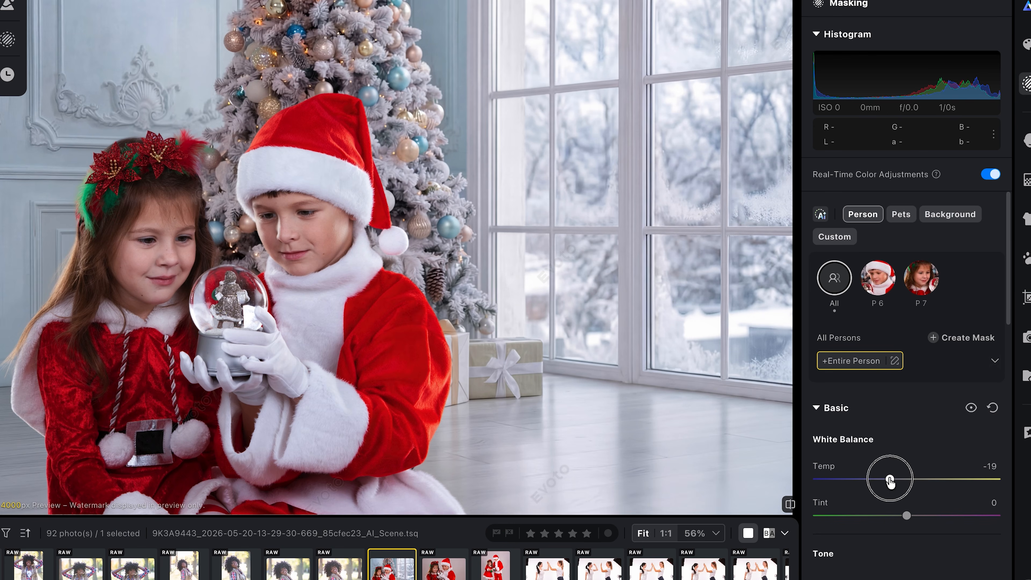
- Cool the masked persons' white balance to a temperature of -15
mouse_move(890, 479)
left_mouse_down()
mouse_move(864, 479)
mouse_move(894, 483)
left_mouse_up()
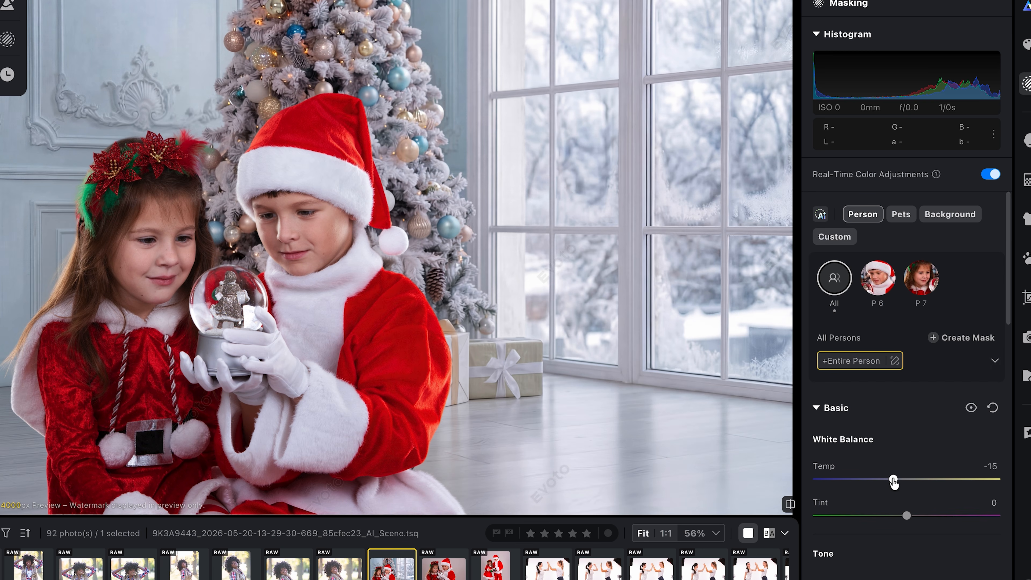
left_click_drag(908, 524, 907, 521)
left_click_drag(1003, 305, 1006, 398)
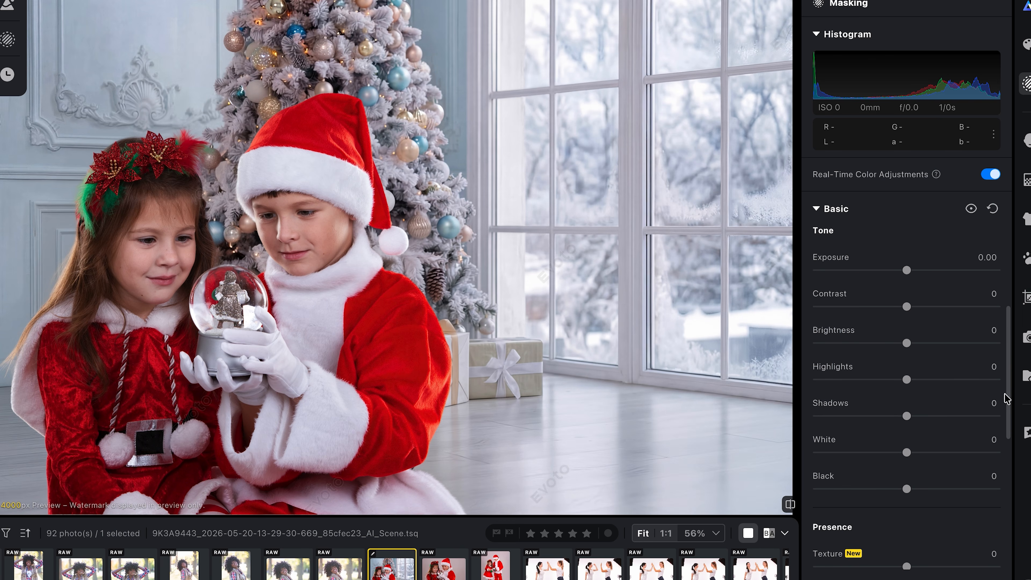
- Set the persons' tone to Exposure 0.40, Contrast -25, Brightness -6, Highlights -5, Shadows -1, White 23, Black 4
left_click_drag(908, 270, 914, 271)
left_click_drag(907, 306, 885, 306)
left_click_drag(909, 344, 902, 345)
mouse_move(908, 382)
left_mouse_down()
mouse_move(894, 377)
mouse_move(944, 376)
mouse_move(903, 379)
left_mouse_up()
mouse_move(907, 416)
left_mouse_down()
mouse_move(923, 415)
mouse_move(906, 416)
left_mouse_up()
left_click_drag(906, 452, 927, 452)
mouse_move(907, 489)
left_mouse_down()
mouse_move(928, 488)
mouse_move(911, 490)
left_mouse_up()
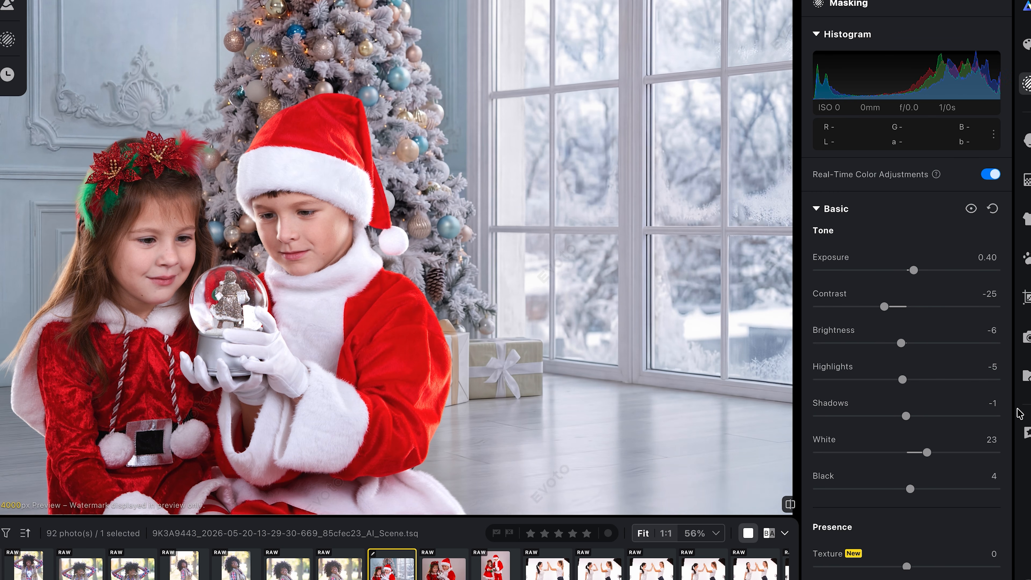
- Fine-tune the Presence sliders for the persons mask
scroll(1000, 492, "down", 5)
scroll(999, 493, "down", 2)
mouse_move(894, 337)
left_mouse_down()
mouse_move(870, 337)
mouse_move(948, 340)
mouse_move(897, 337)
left_mouse_up()
left_click_drag(907, 300, 904, 301)
left_click_drag(906, 410, 900, 410)
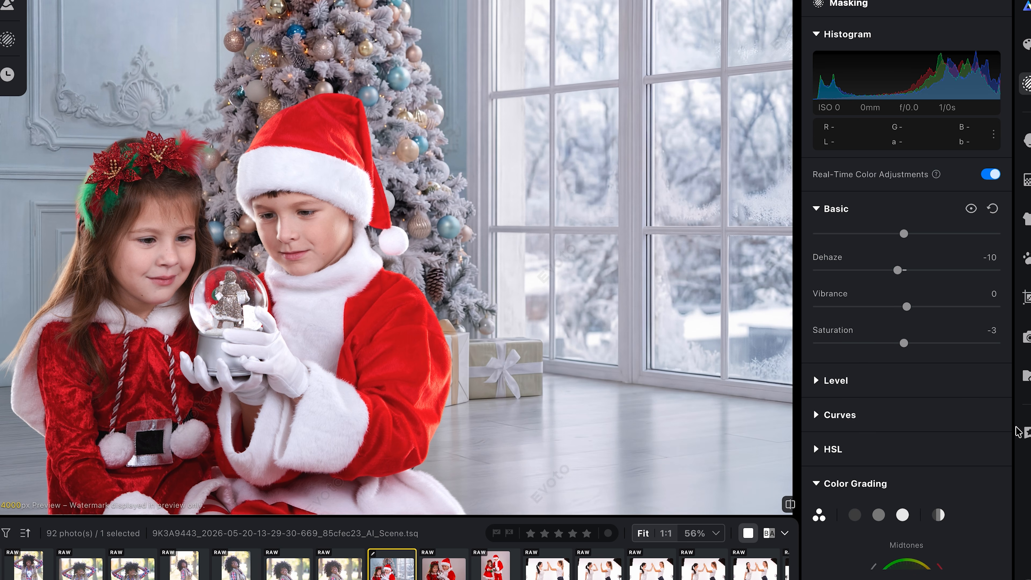
scroll(1007, 431, "down", 6)
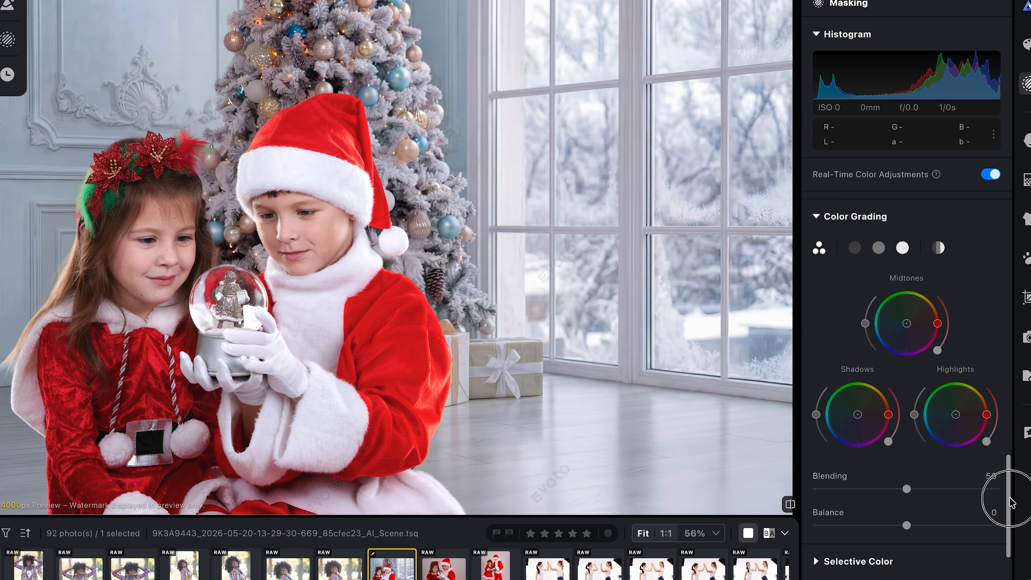
- Shift the persons' shadows colour grading wheel slightly toward blue, hue 198 and saturation 9
left_click_drag(906, 324, 905, 325)
left_click_drag(857, 415, 856, 417)
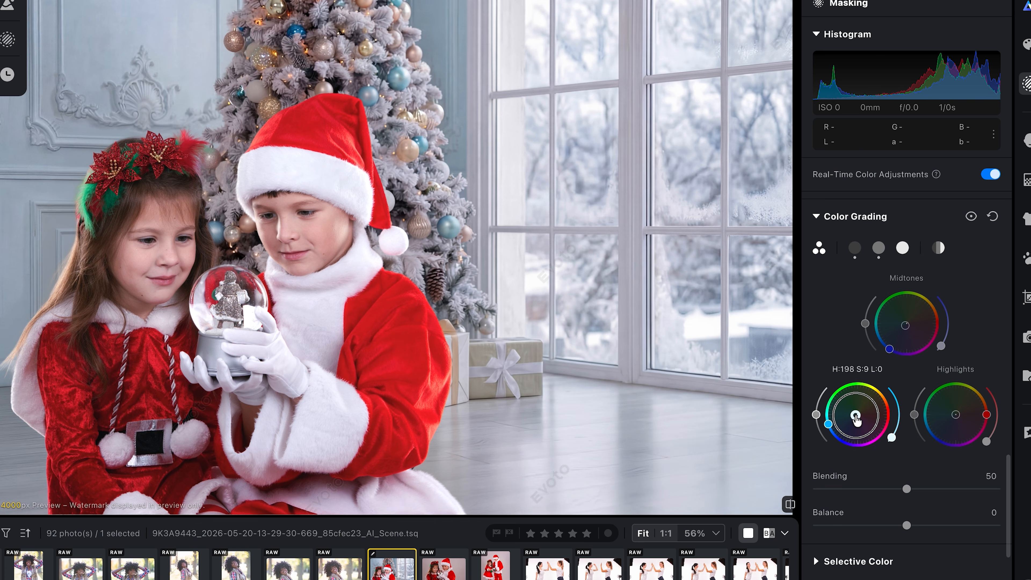
left_click_drag(856, 416, 857, 416)
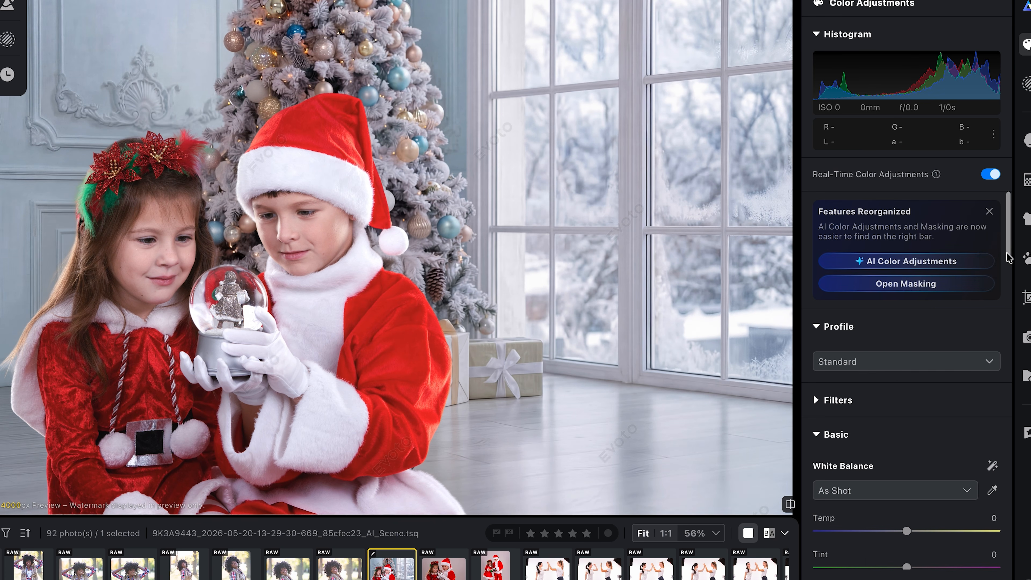
- Set the global white balance temperature to -13 and compare the fused image with the original photo
left_click_drag(1008, 255, 1006, 296)
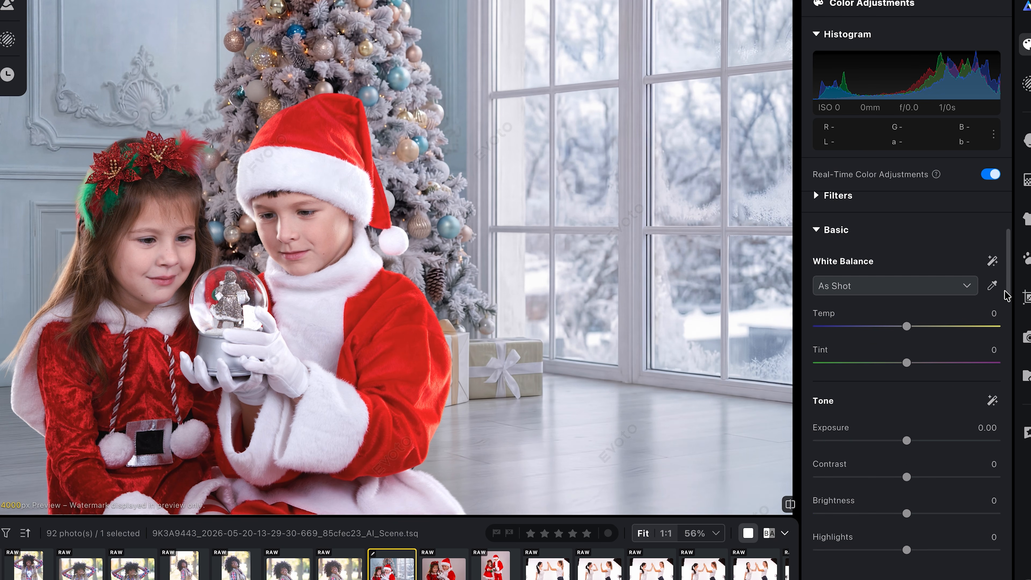
left_click_drag(906, 329, 902, 329)
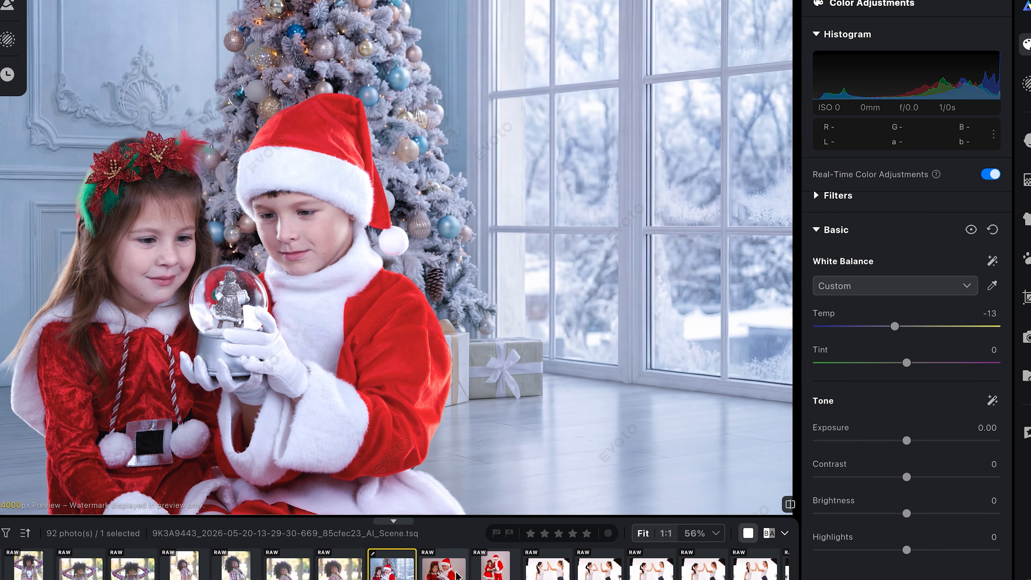
left_click(439, 571)
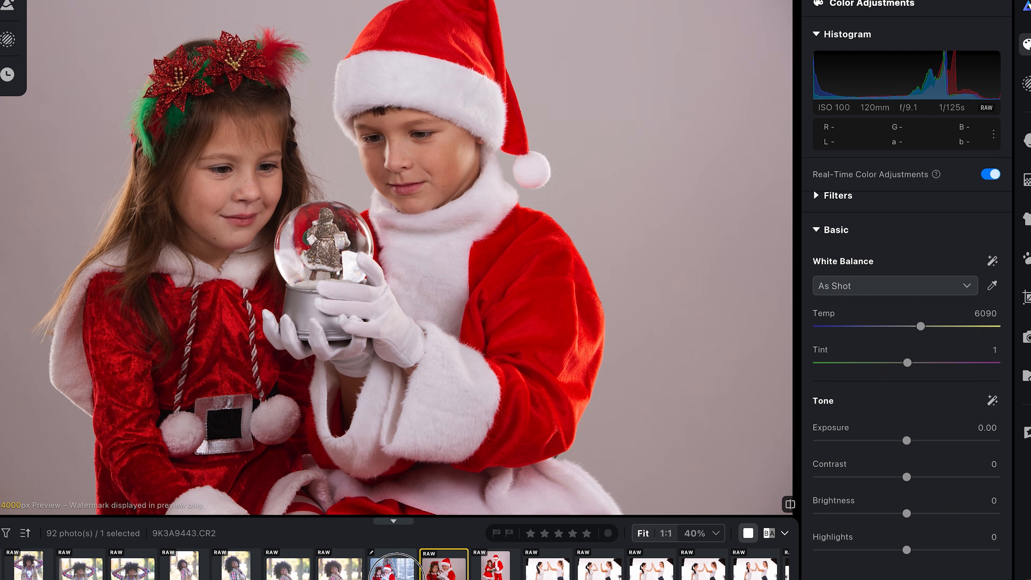
left_click(396, 578)
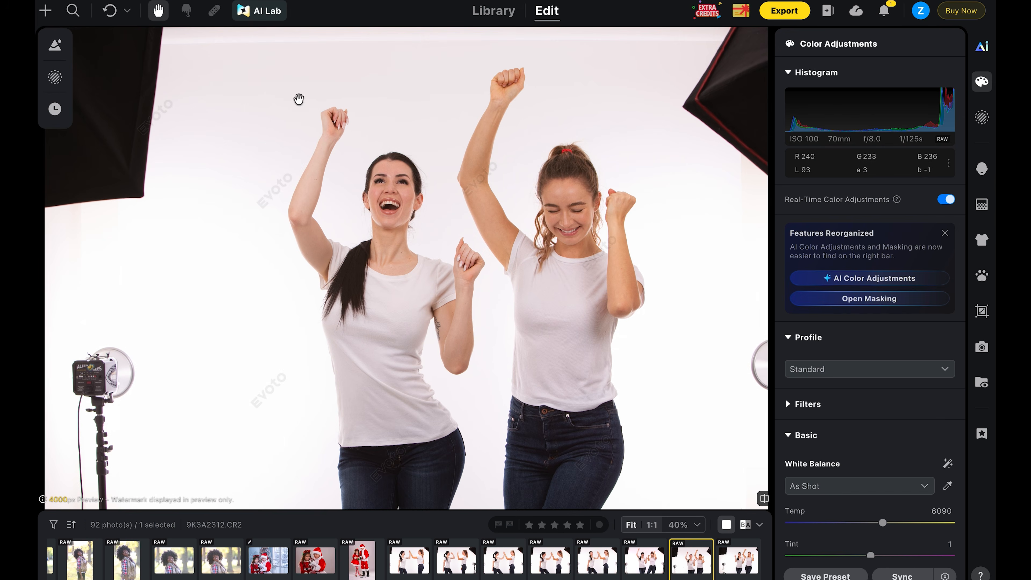
- On the photo of the two dancing women, enable Distractions Removal in Background Adjustments and compare before and after
left_click_drag(209, 147, 58, 157)
left_click_drag(389, 248, 532, 236)
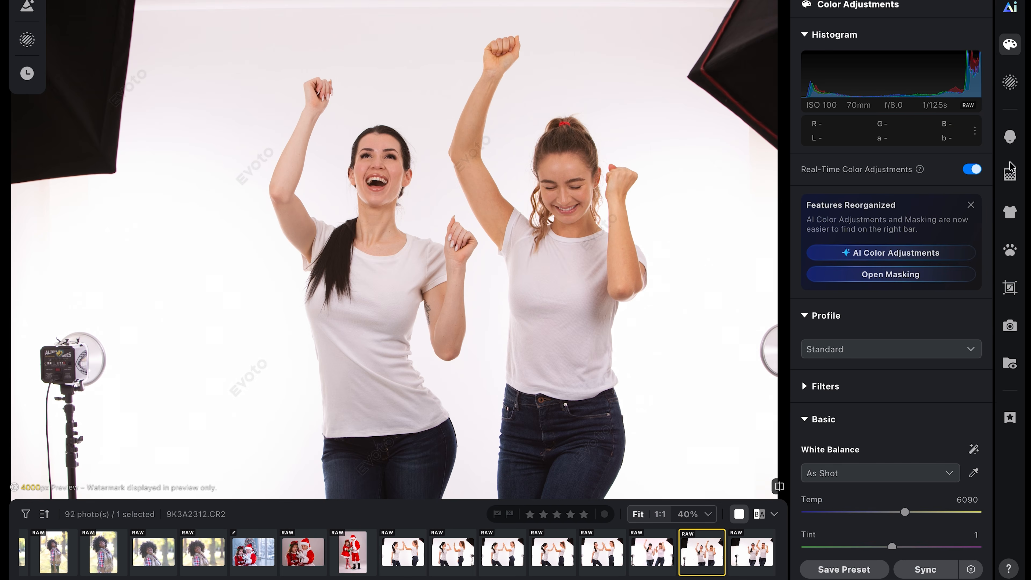
left_click(1010, 176)
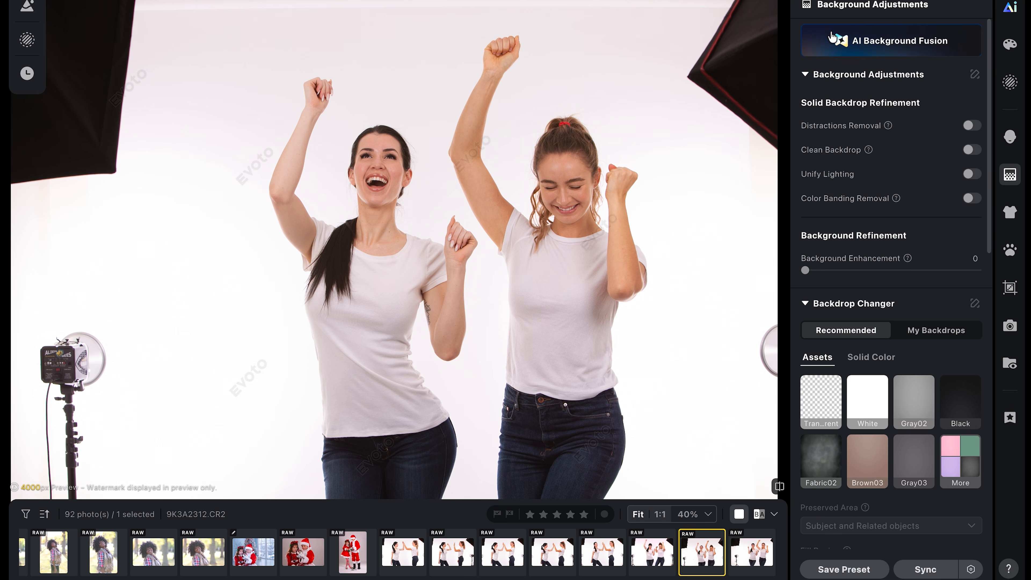
mouse_move(818, 45)
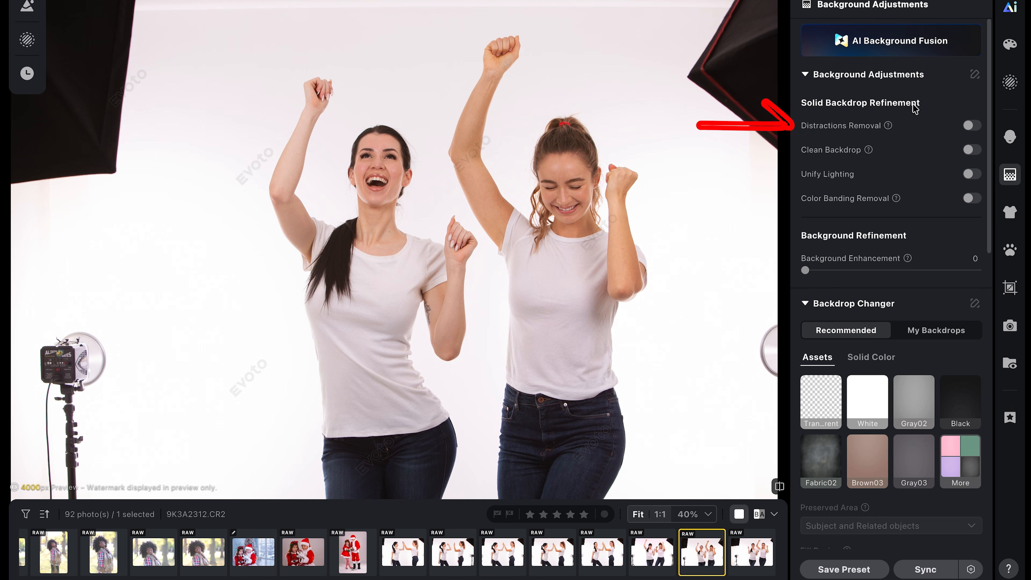
left_click(971, 126)
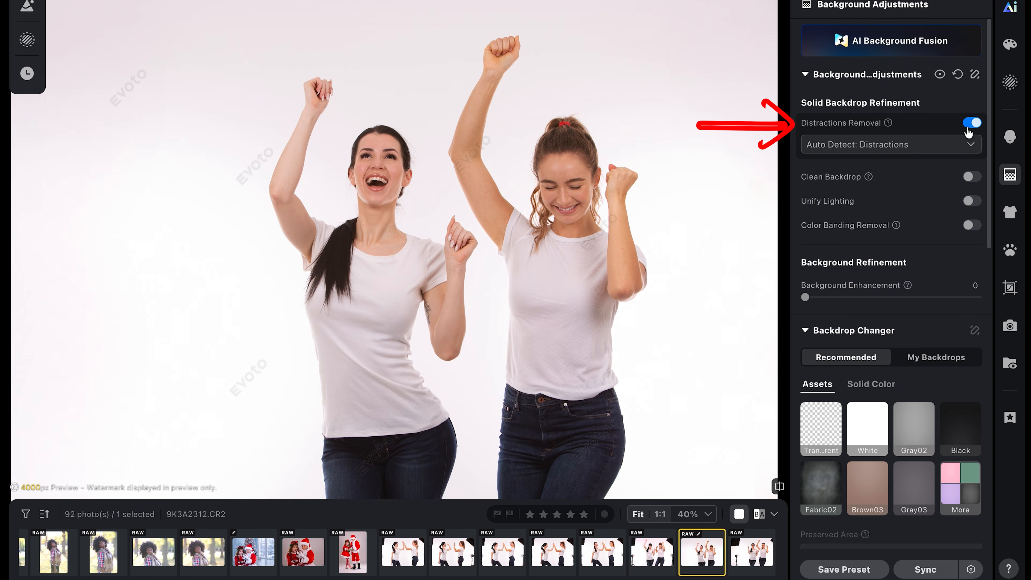
key("backslash")
key("backslash")
left_click(622, 339)
left_click(621, 339)
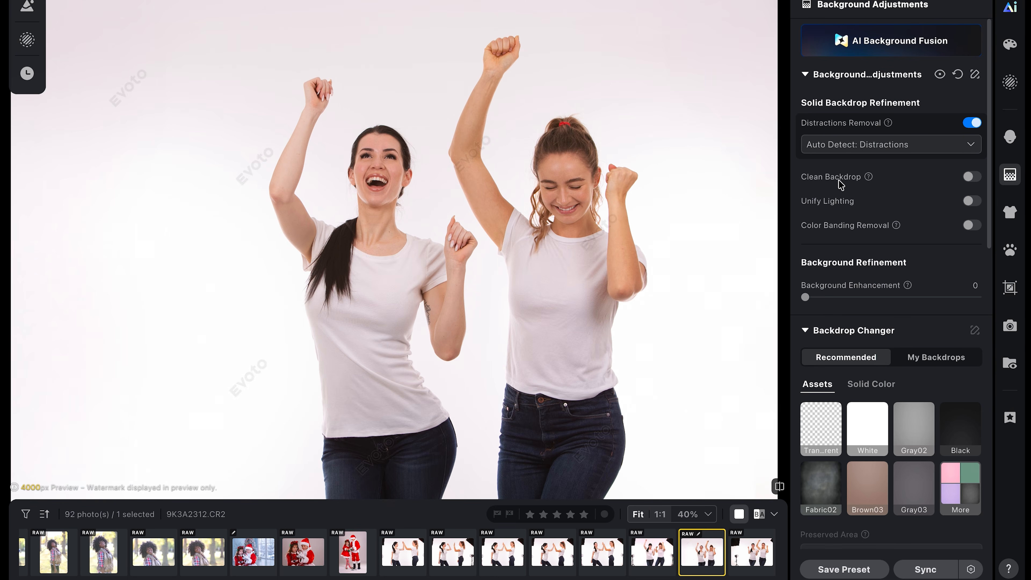
- Enable Clean Backdrop, Unify Lighting and Color Banding Removal for the backdrop
mouse_move(867, 179)
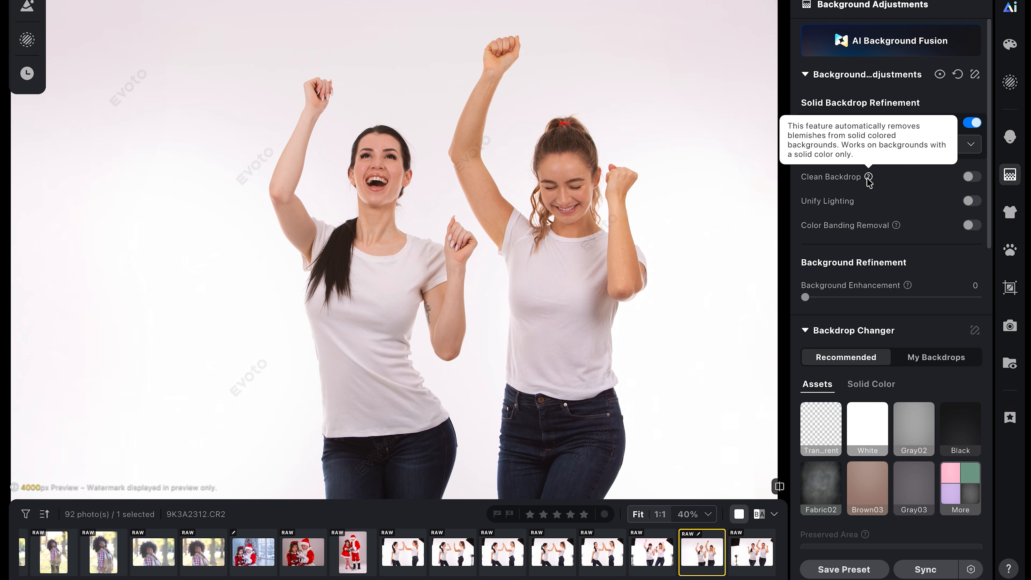
left_click(970, 178)
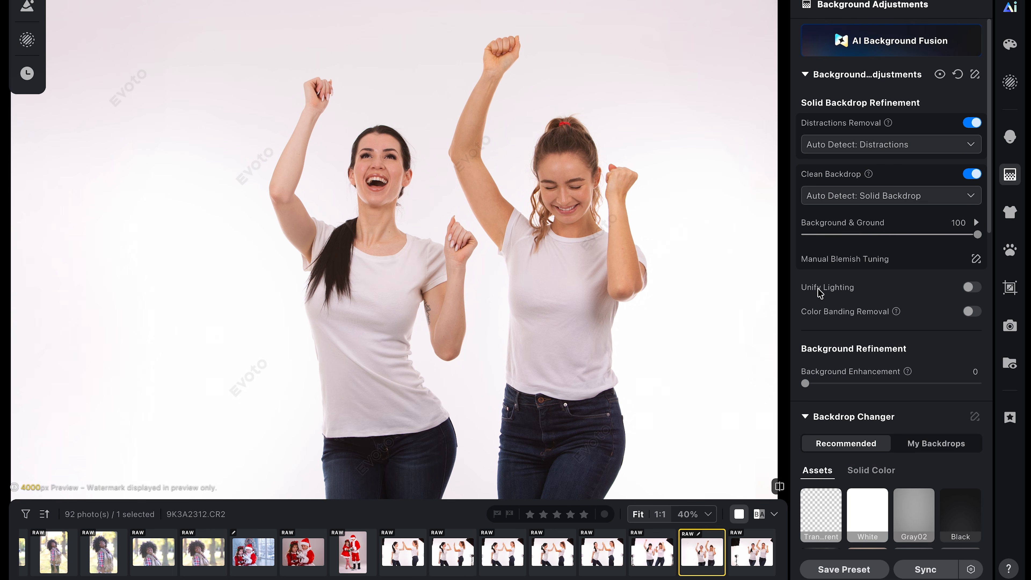
left_click(973, 288)
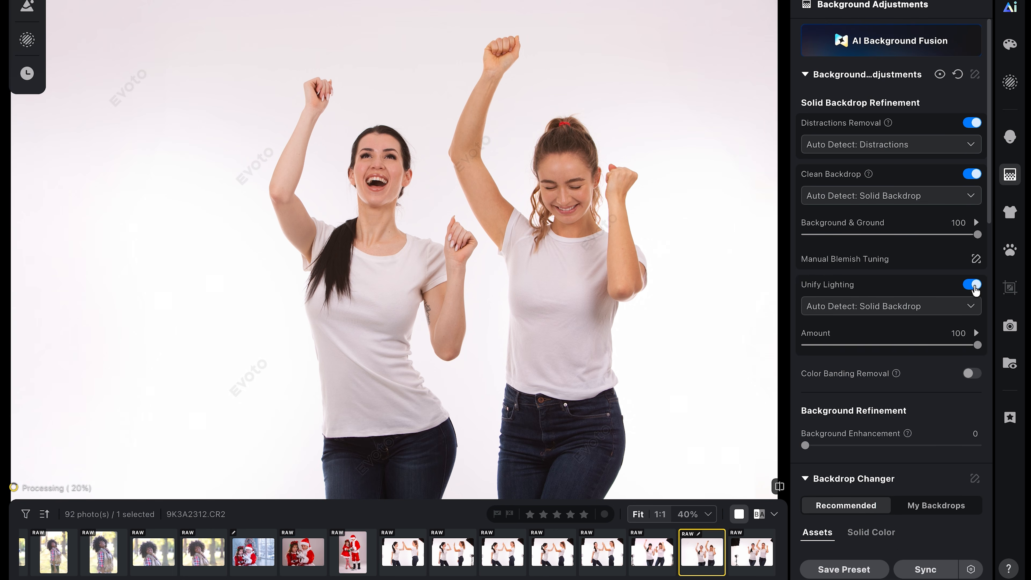
left_click(973, 371)
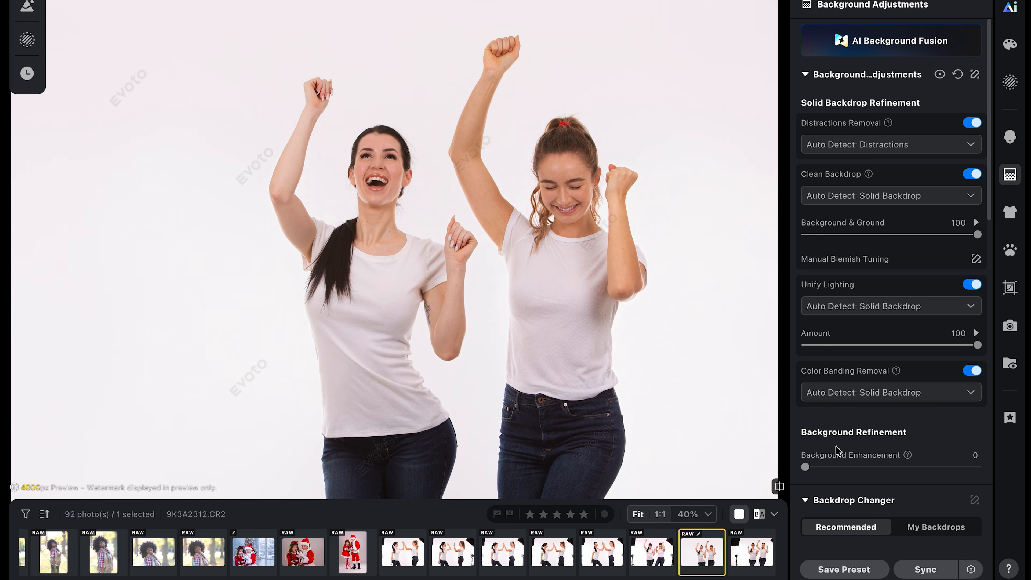
- Set Background Enhancement to 100 and compare the result before and after
mouse_move(908, 455)
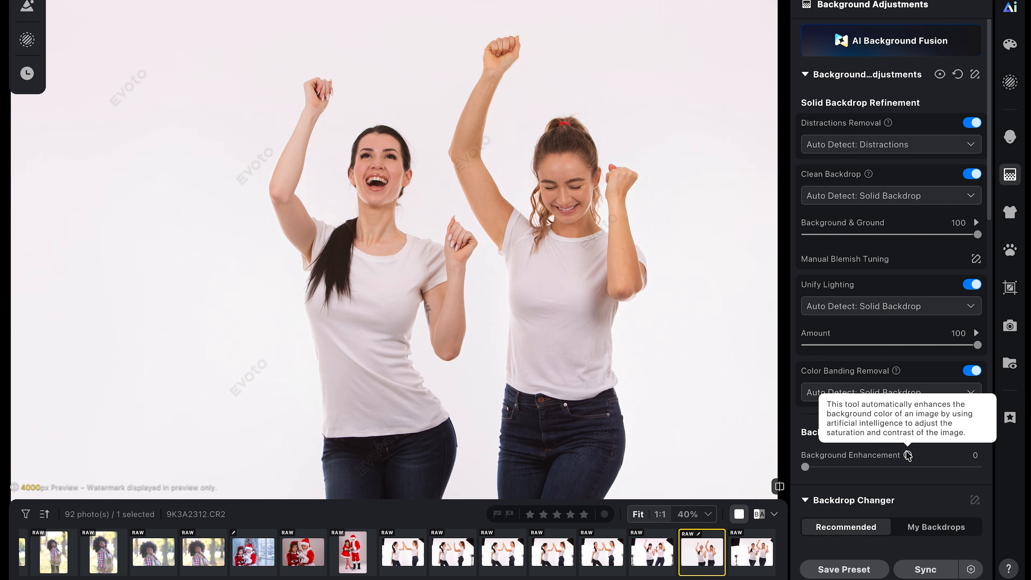
left_click_drag(805, 469, 1025, 469)
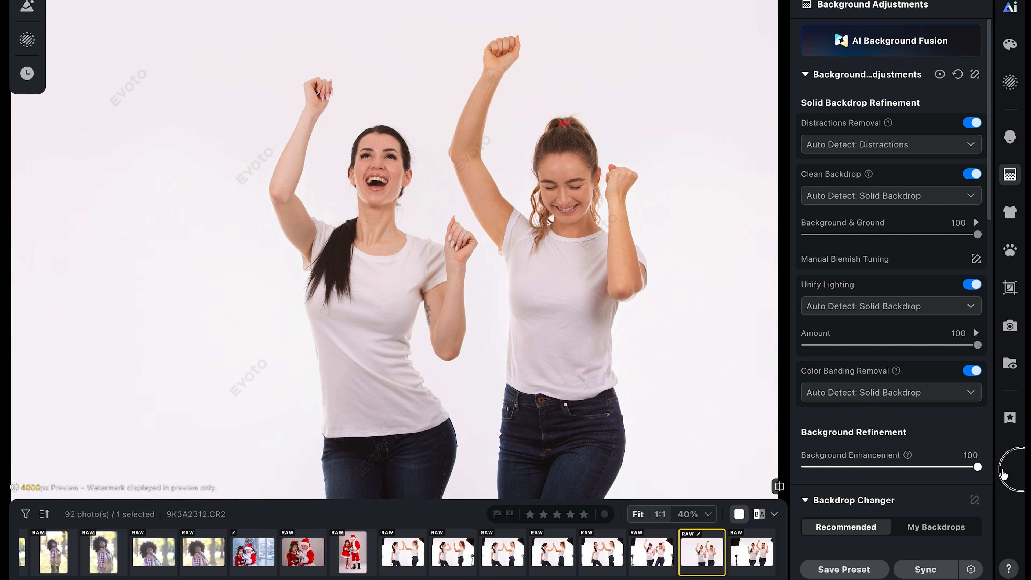
key("backslash")
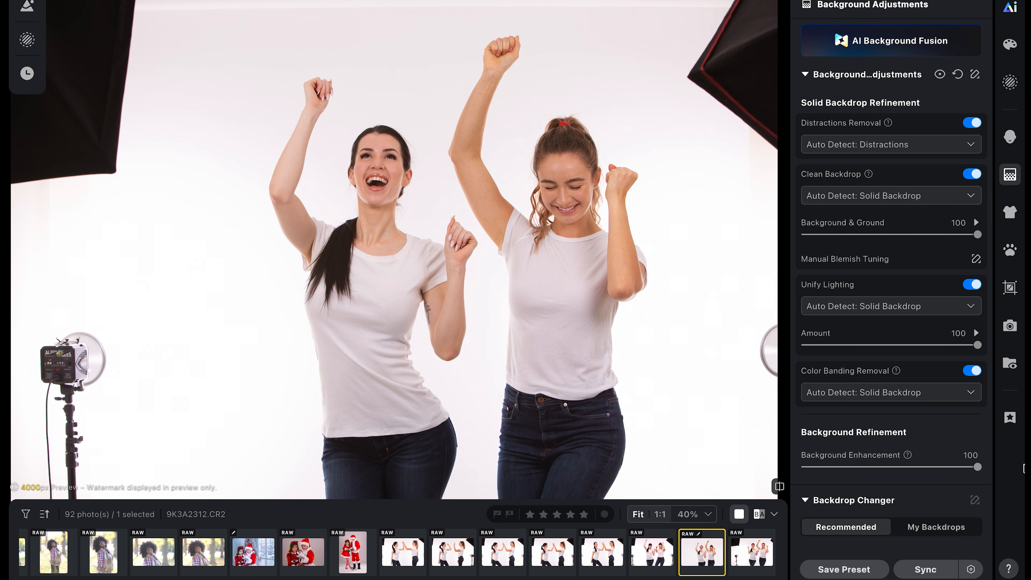
key("backslash")
key("backslash")
key("backslash")
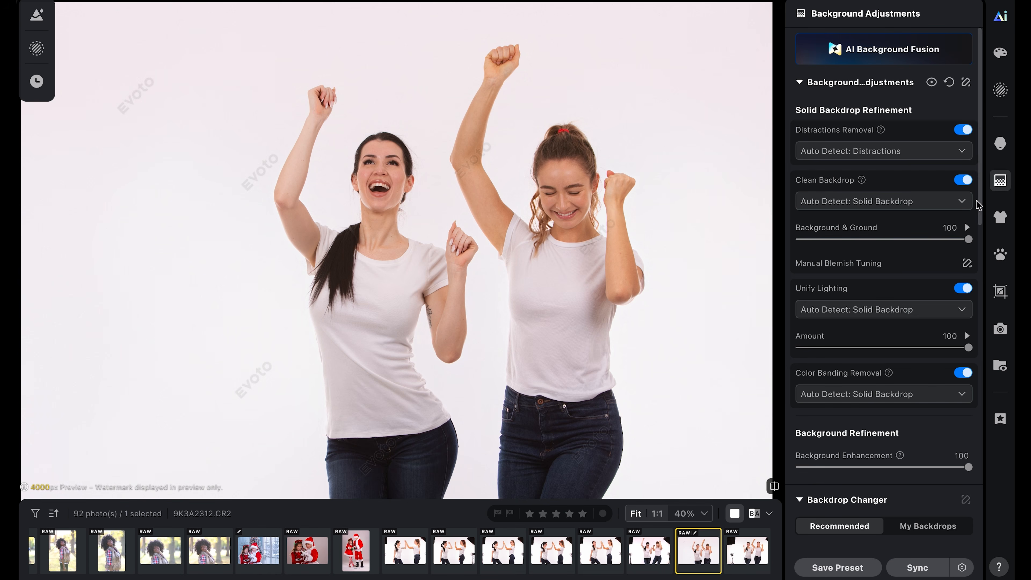
- Replace the backdrop with the Gray02 asset in Backdrop Changer
left_click_drag(981, 203, 972, 361)
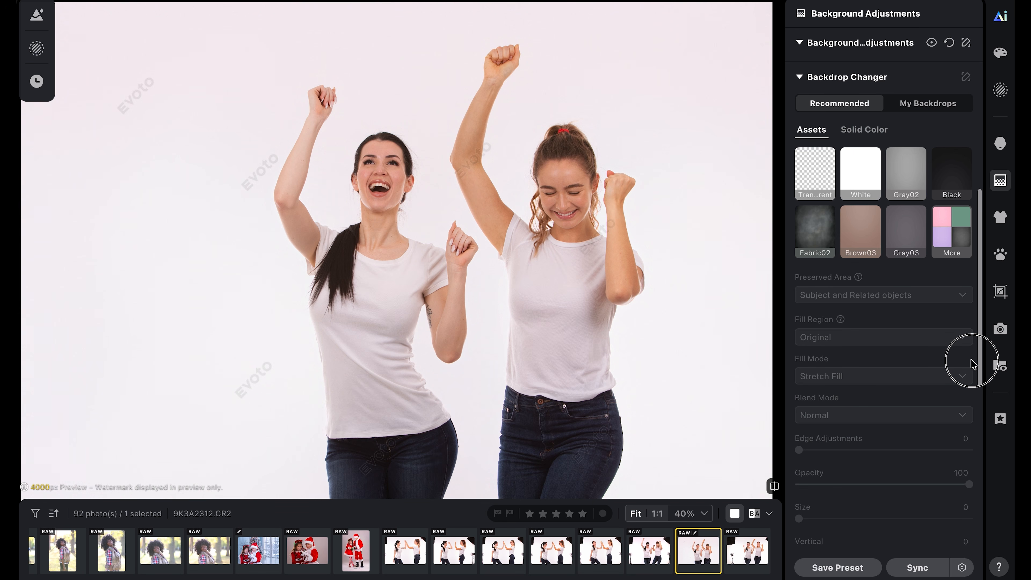
left_click_drag(974, 364, 969, 369)
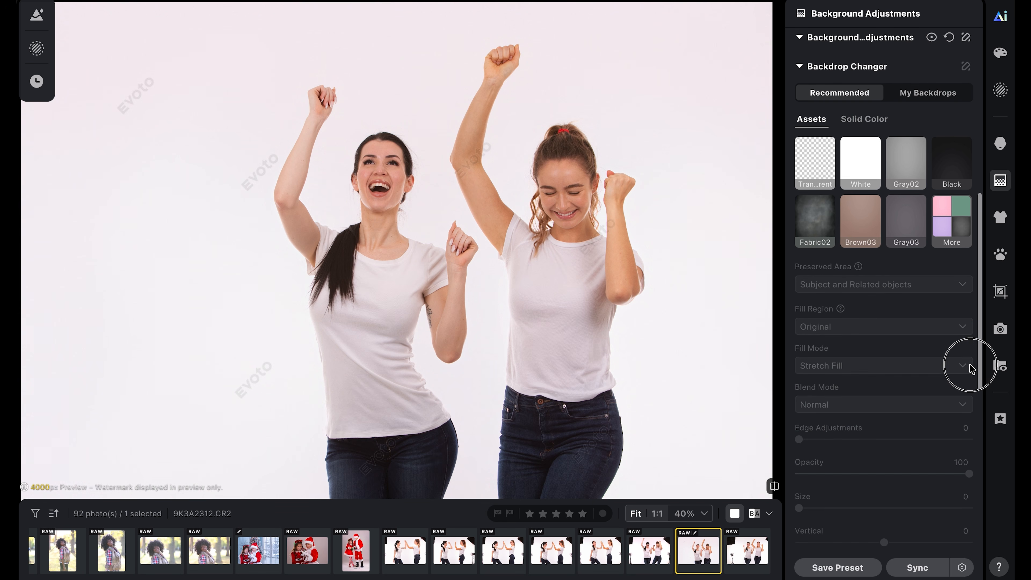
left_click(863, 173)
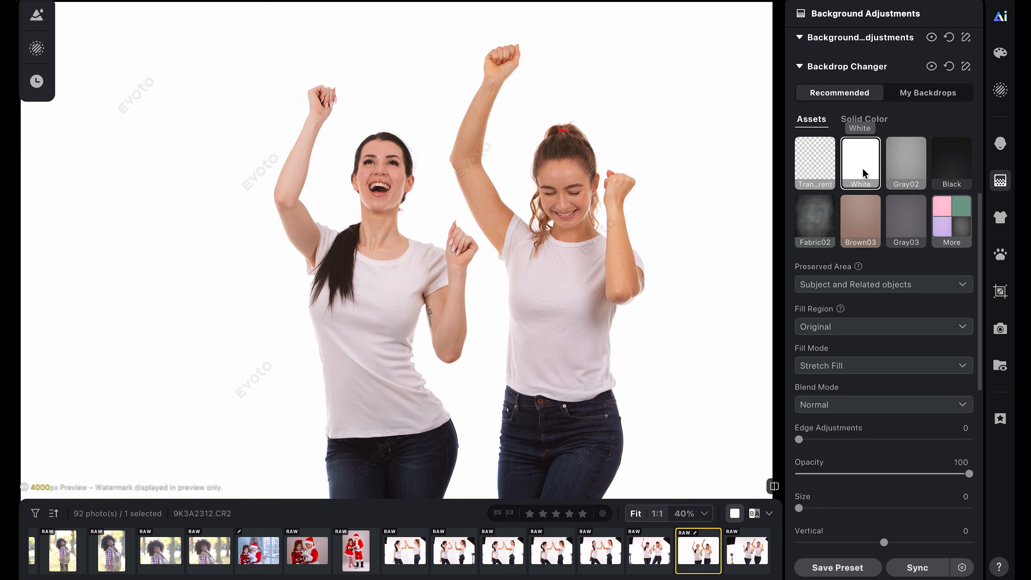
left_click(909, 171)
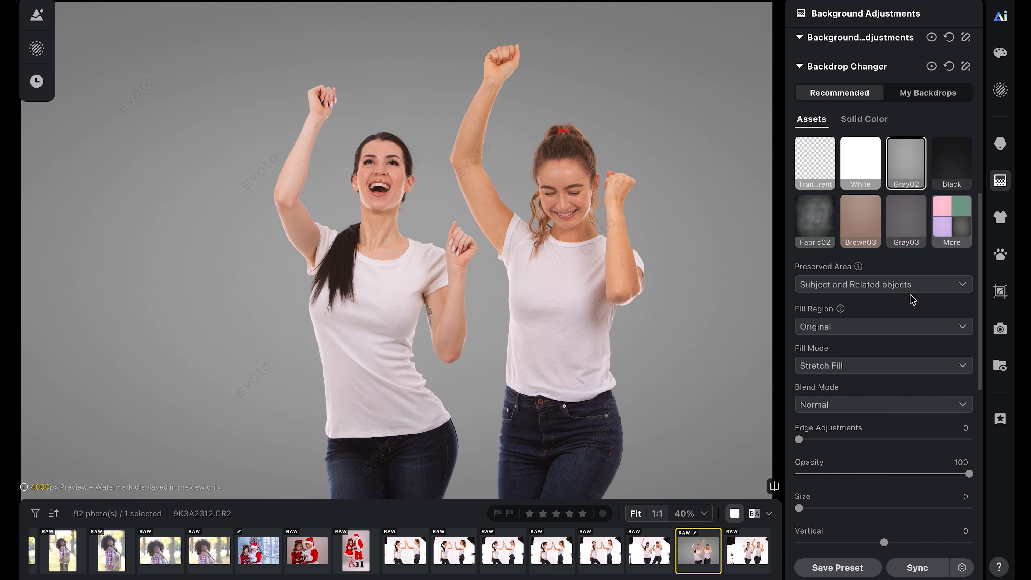
- Check the Fill Region and Fill Mode options and add a Soft shadow
left_click(963, 327)
left_click(963, 349)
left_click(963, 365)
scroll(962, 365, "down", 10)
left_click(860, 337)
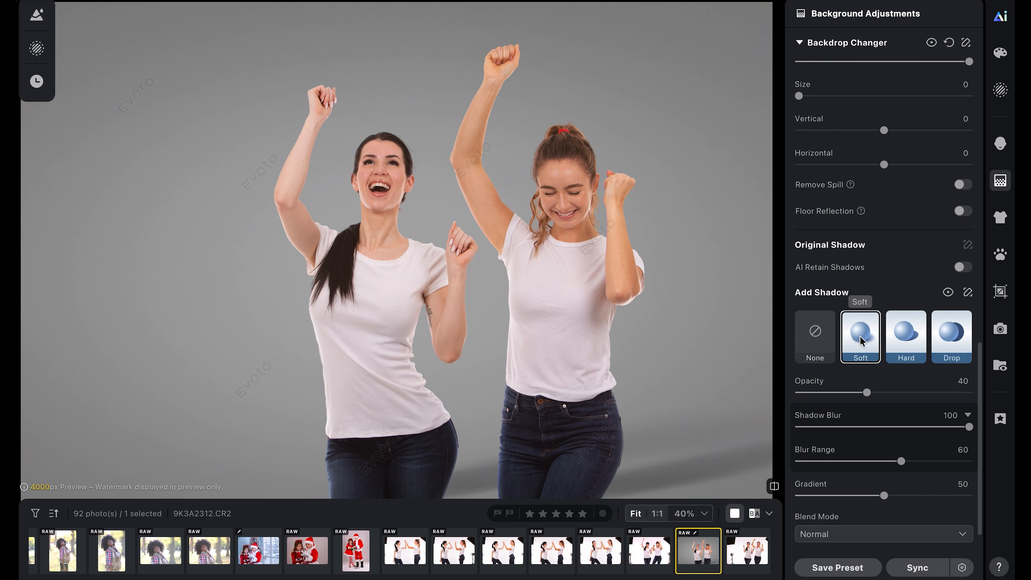
- Set the soft shadow's Opacity to 14, Blur Range to 84 and Gradient to 0
left_click_drag(867, 393, 822, 392)
left_click_drag(903, 462, 943, 461)
left_click_drag(910, 496, 967, 493)
left_click_drag(855, 486, 785, 484)
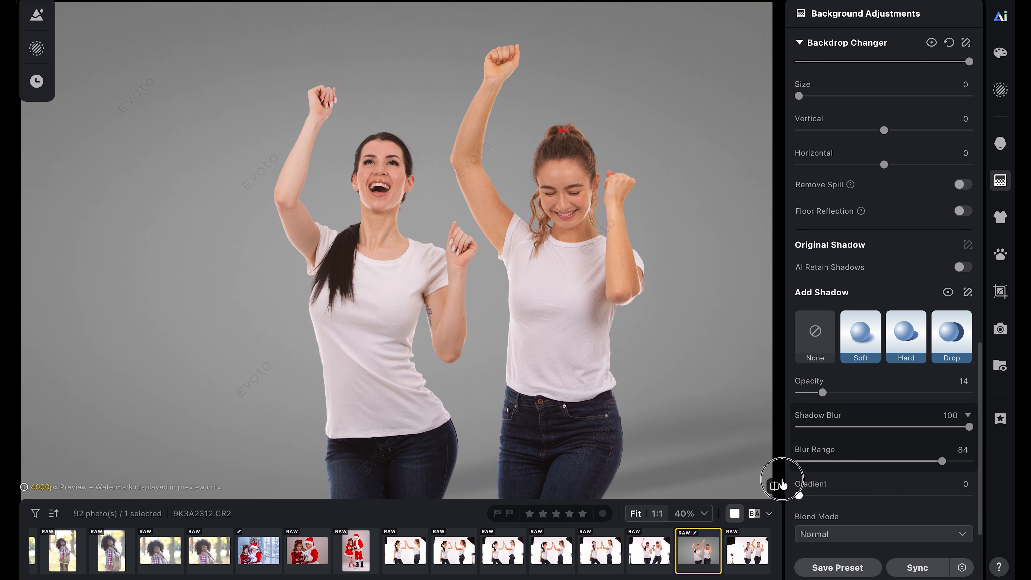
- Preview fabric and gray backdrops from the full backdrop library and reselect Gray02
left_click_drag(981, 452, 982, 279)
left_click(950, 300)
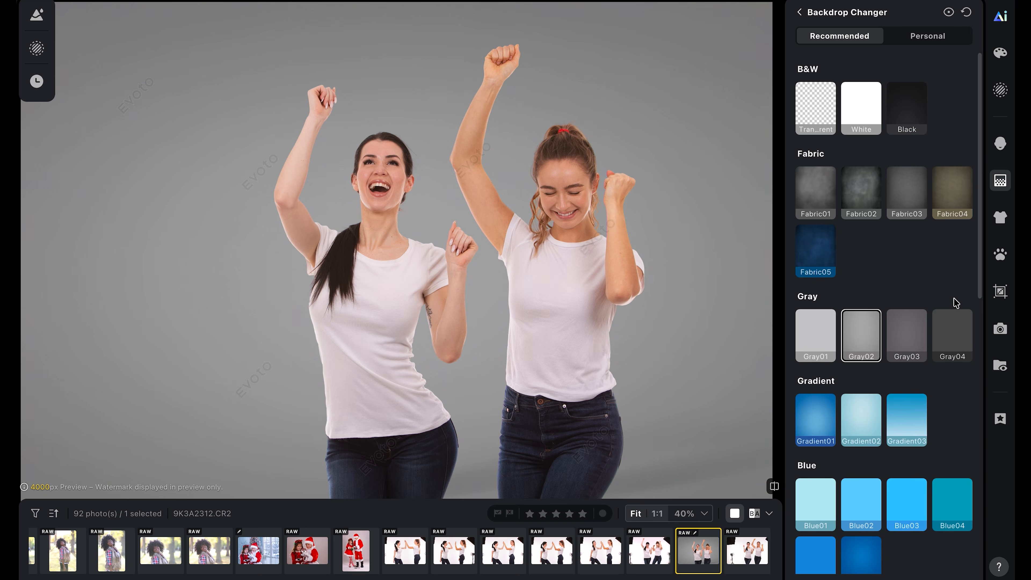
scroll(885, 181, "down", 1)
left_click(860, 168)
left_click(830, 172)
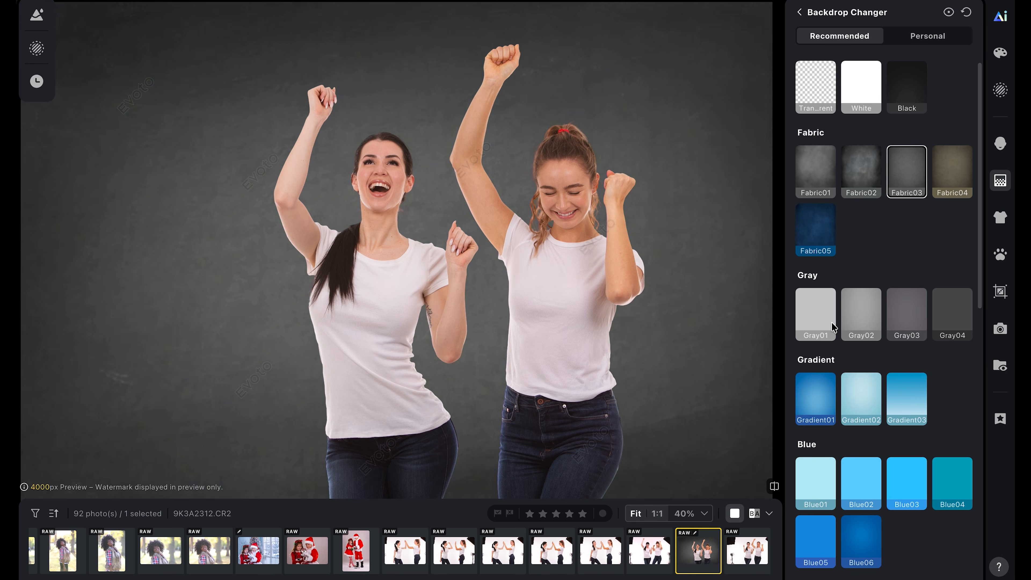
left_click(816, 315)
left_click(858, 325)
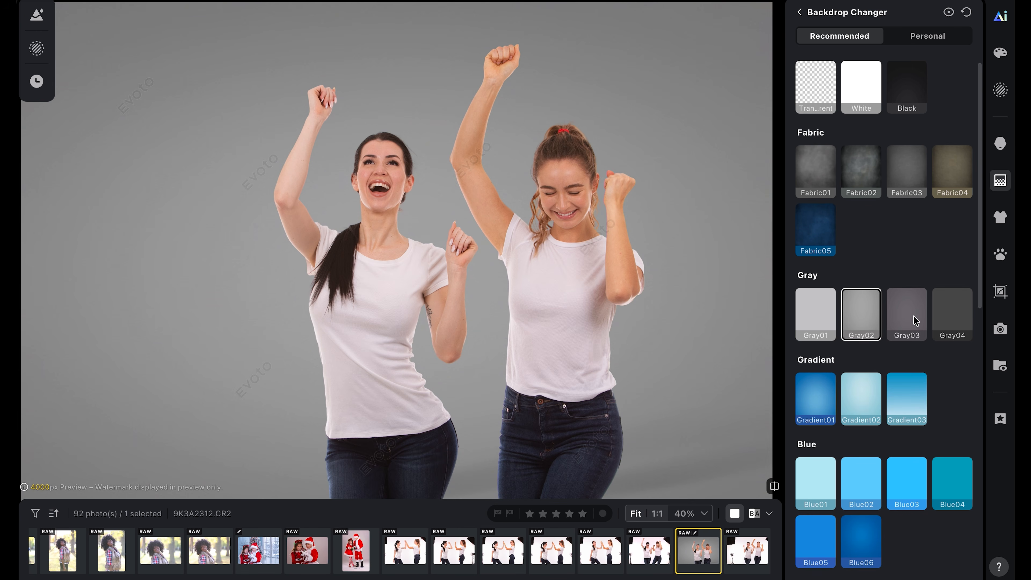
left_click(914, 321)
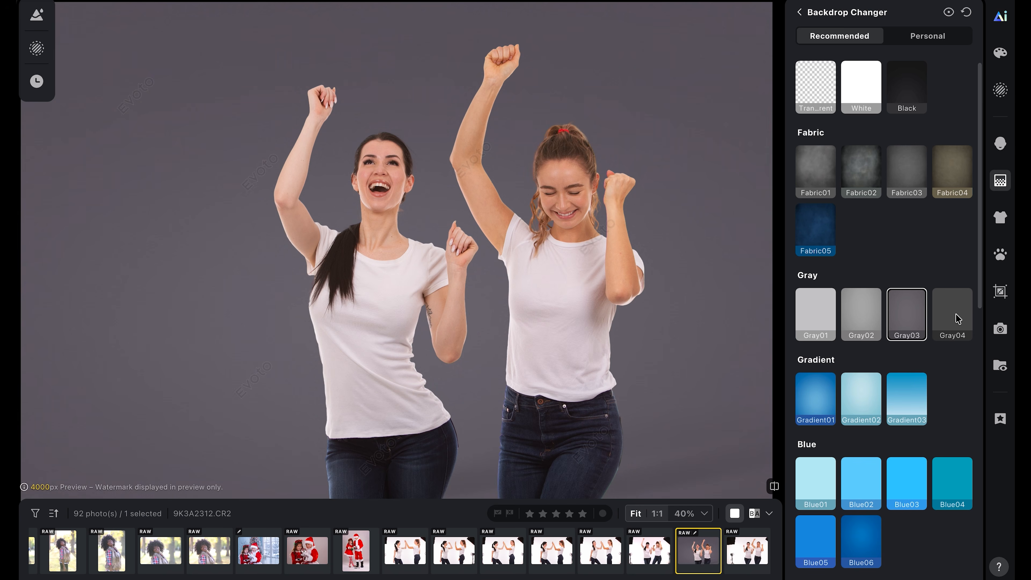
left_click(953, 319)
left_click(856, 313)
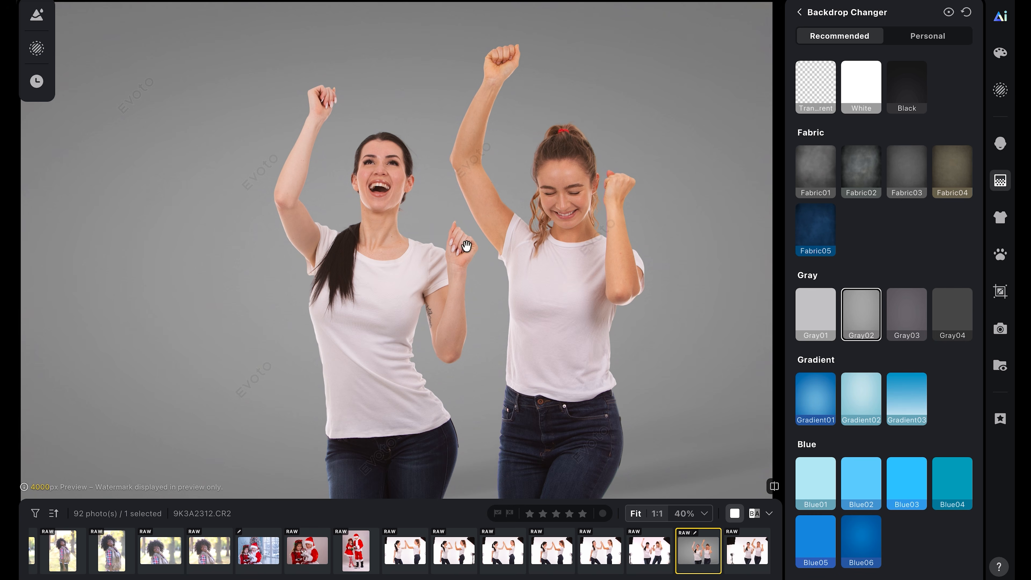
- Apply the Baby & Child 01 preset from the Family presets to the baby photo
key("backslash")
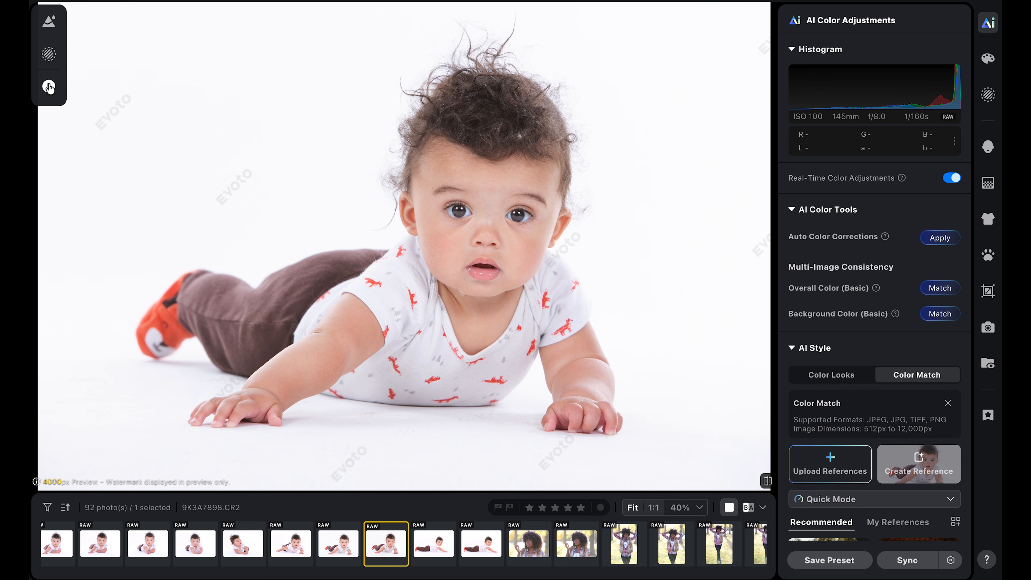
left_click(51, 19)
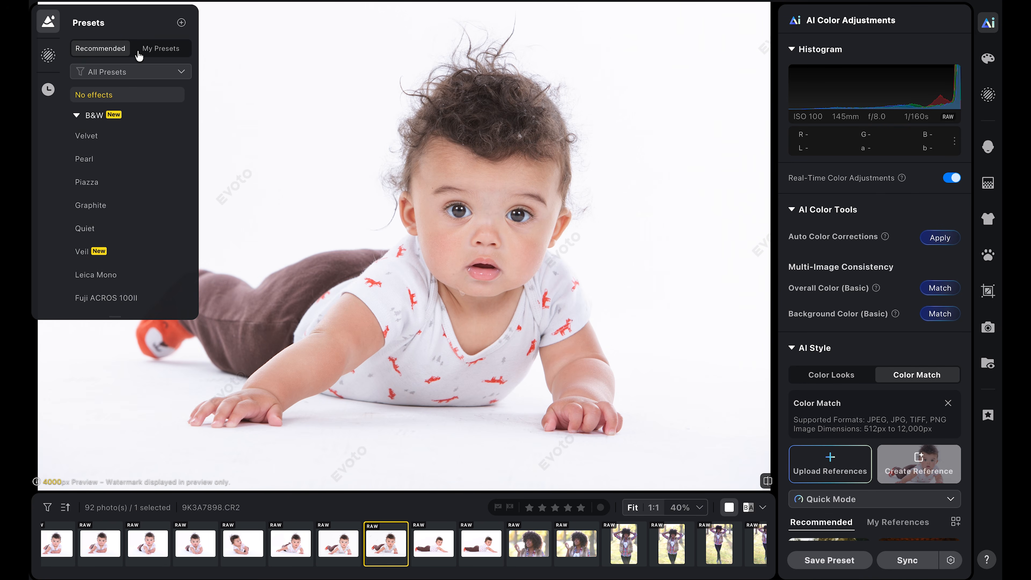
left_click_drag(190, 109, 186, 237)
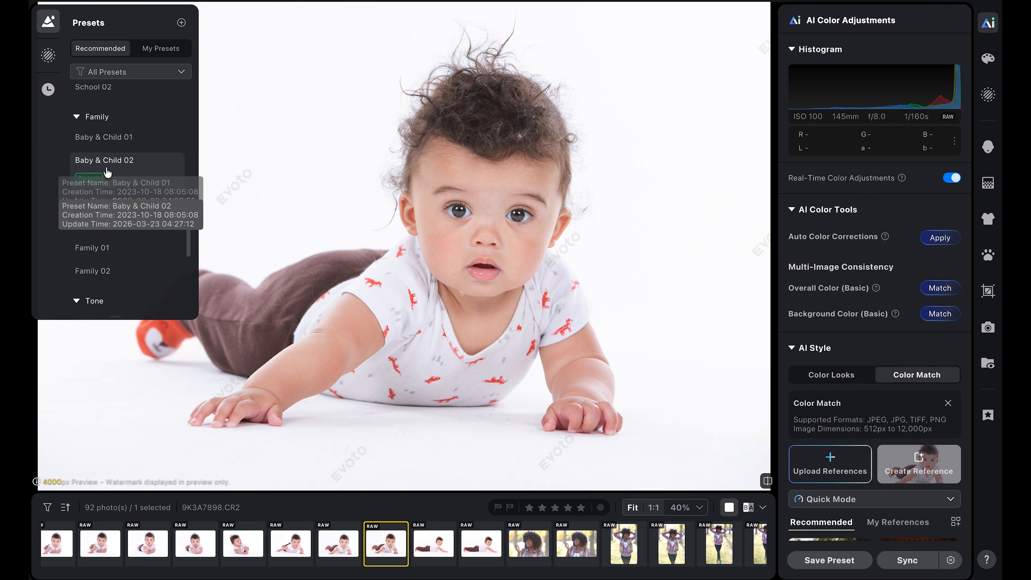
left_click(108, 138)
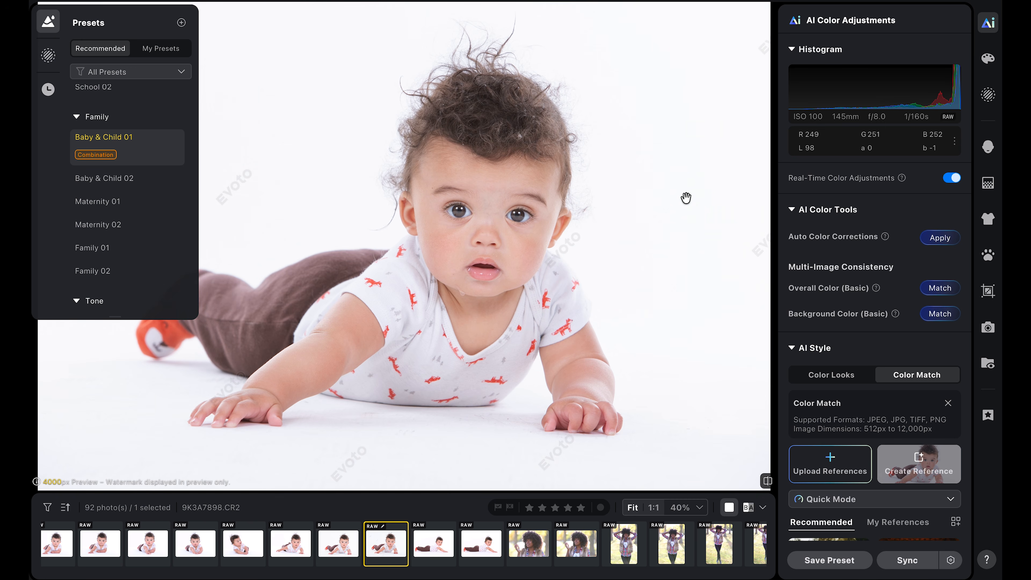
left_click(48, 21)
- Open Portrait Retouching, review its sliders, and zoom the photo to 100% around the baby's face
left_click(989, 147)
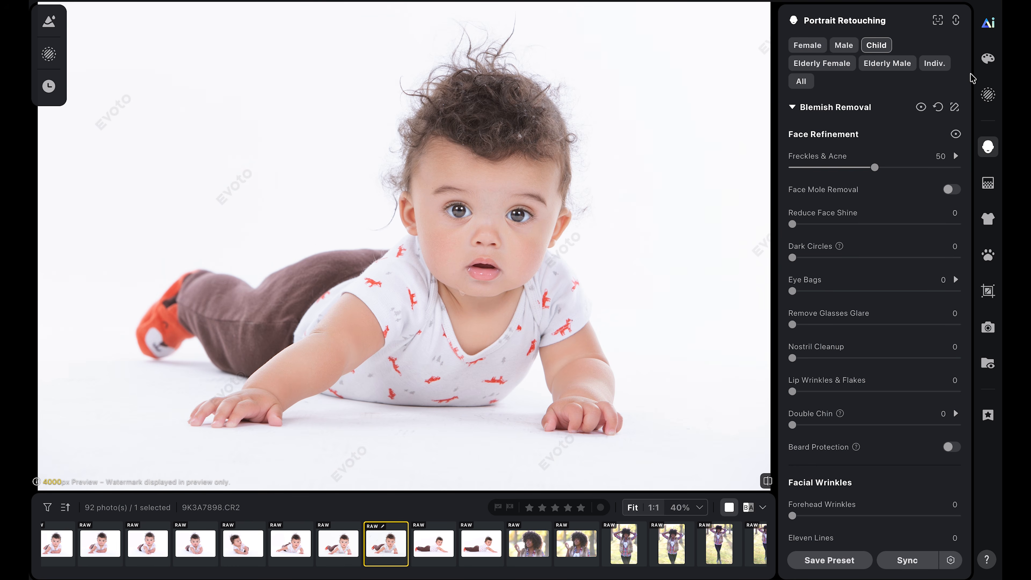
left_click_drag(966, 119, 949, 270)
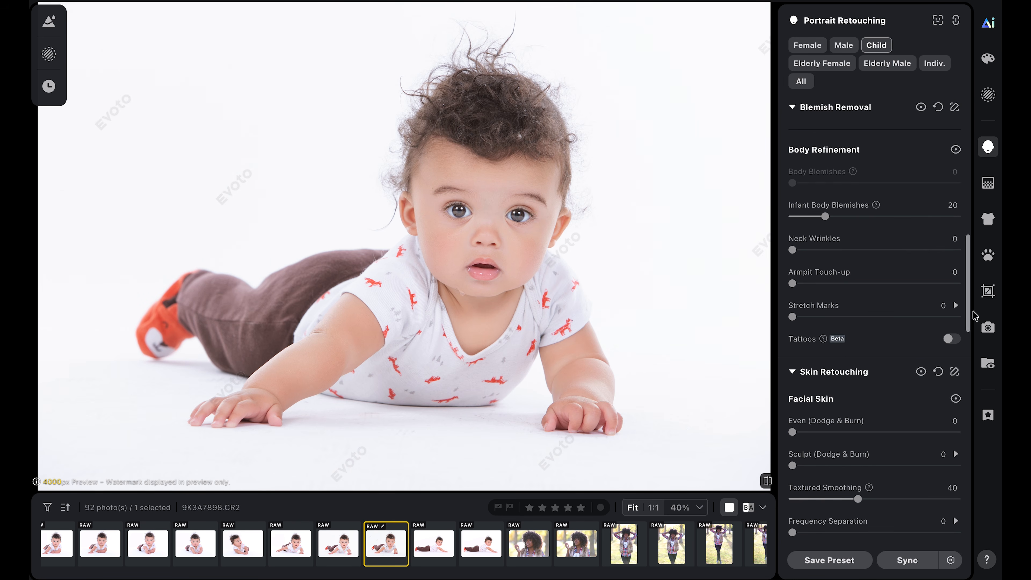
left_click_drag(972, 309, 970, 374)
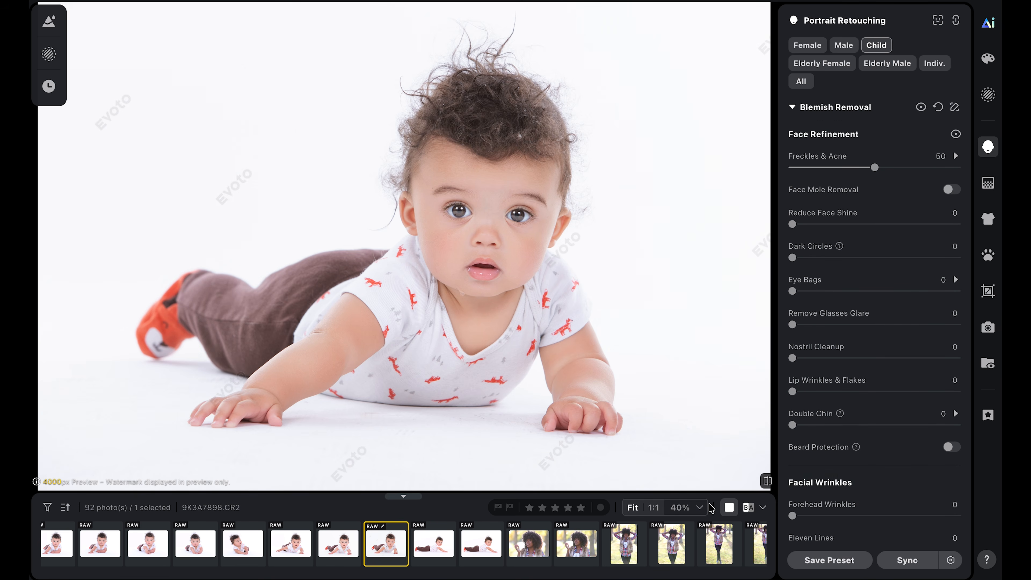
left_click(705, 507)
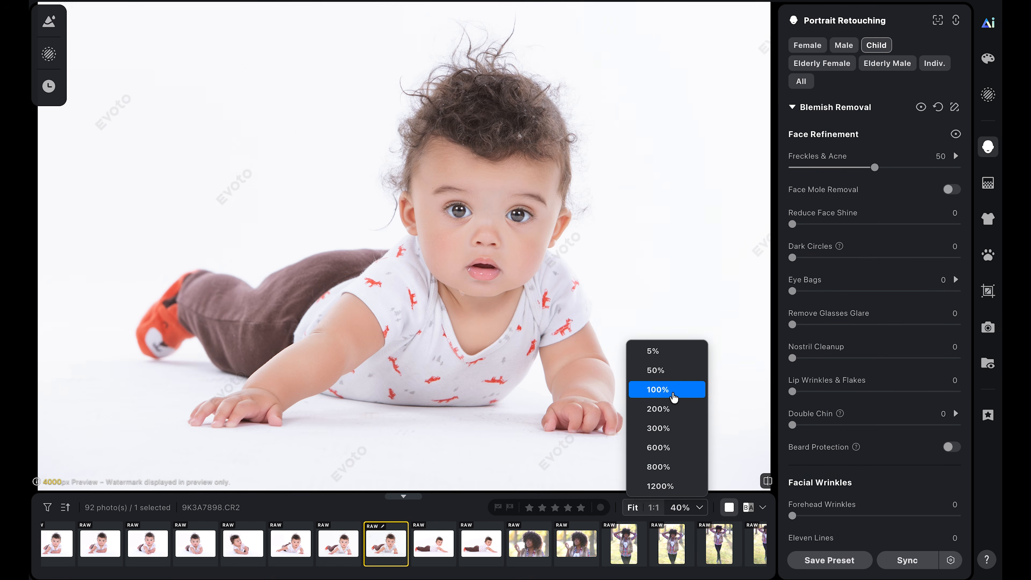
left_click(673, 390)
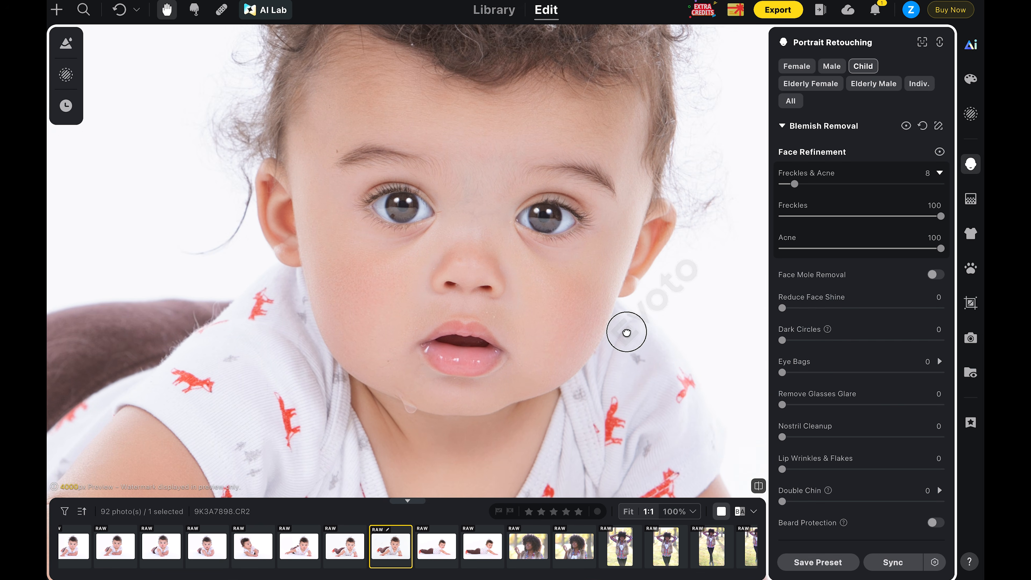
left_click_drag(627, 333, 620, 319)
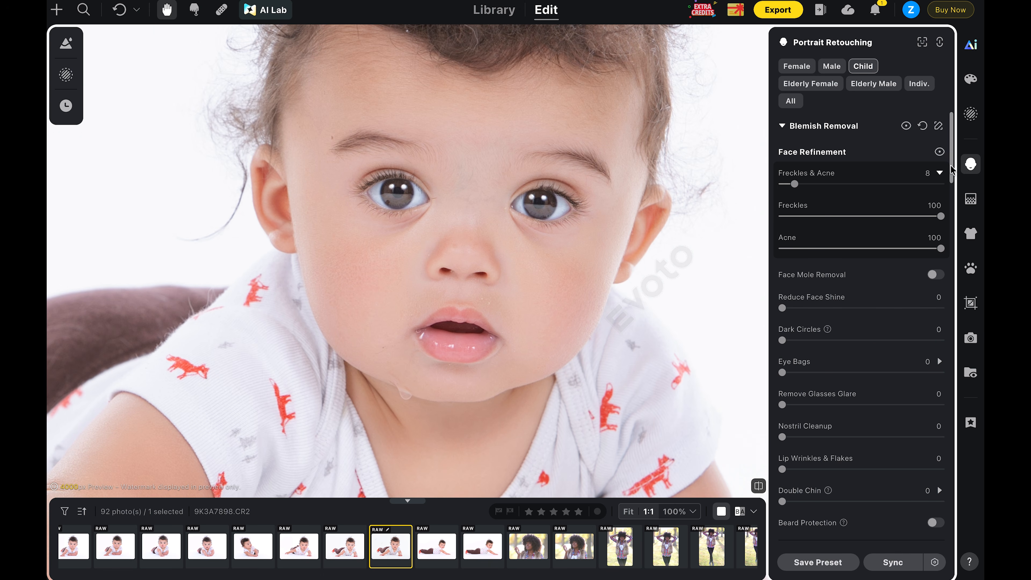
- Heal the spot on the baby's chin with the Spot Healing Brush, enlarging the brush, and apply it
left_click(221, 9)
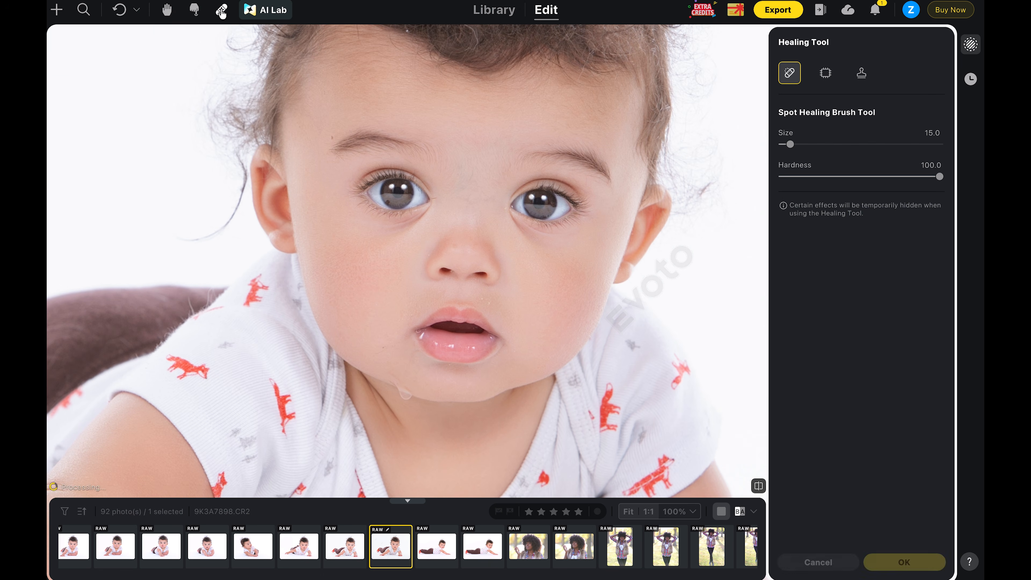
key("ctrl+z")
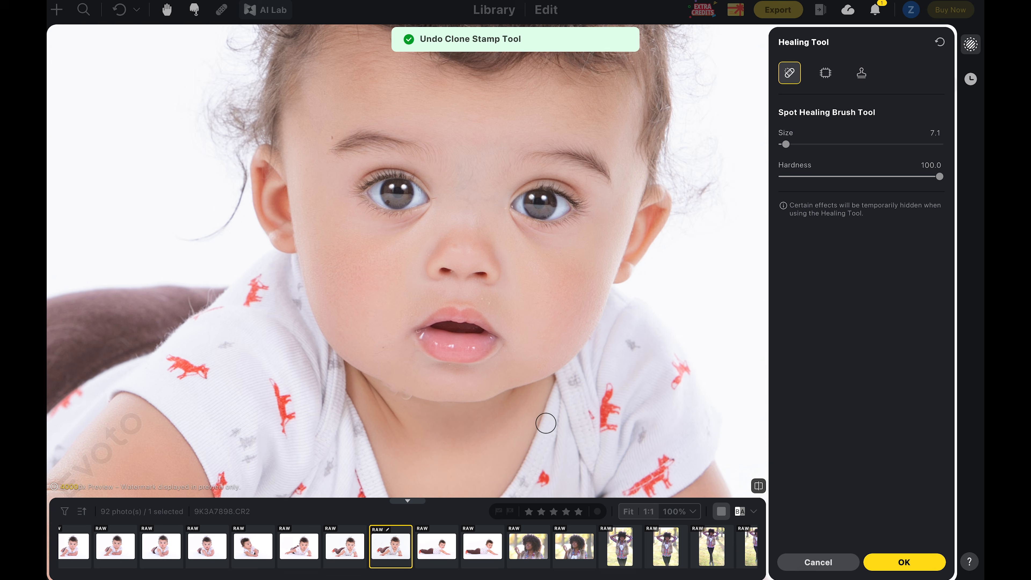
left_click(398, 392)
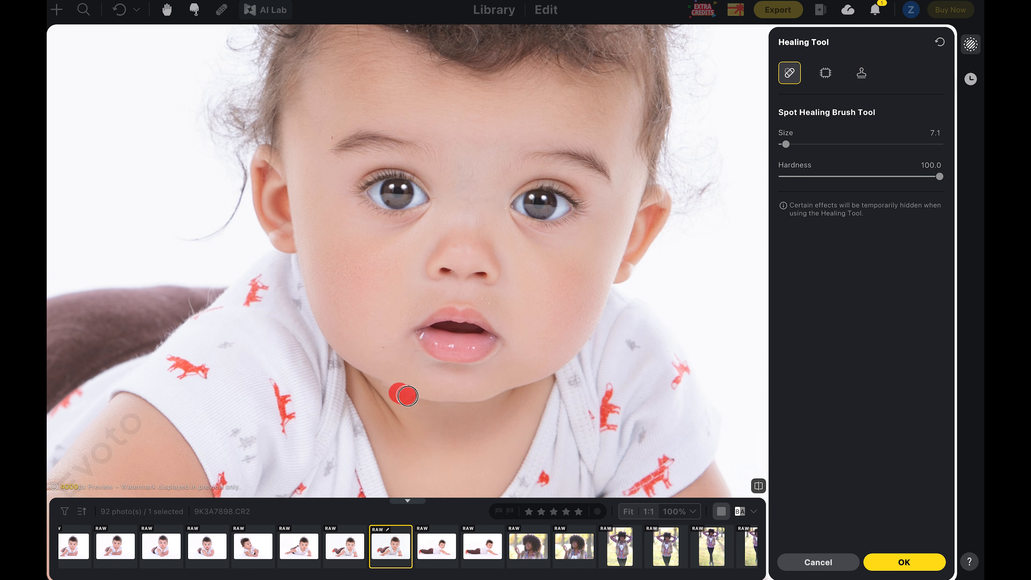
key("ctrl+z")
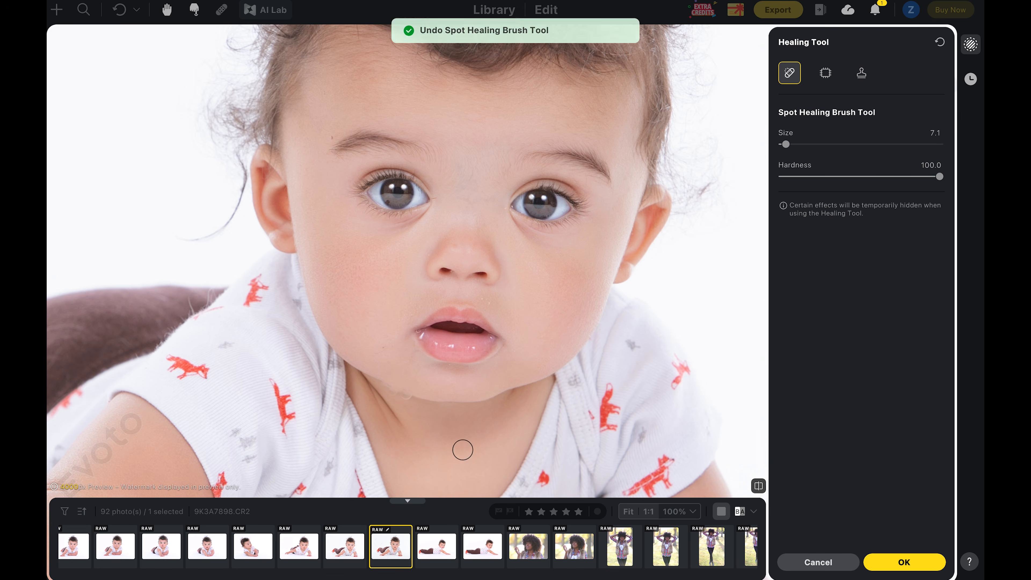
left_click(407, 395)
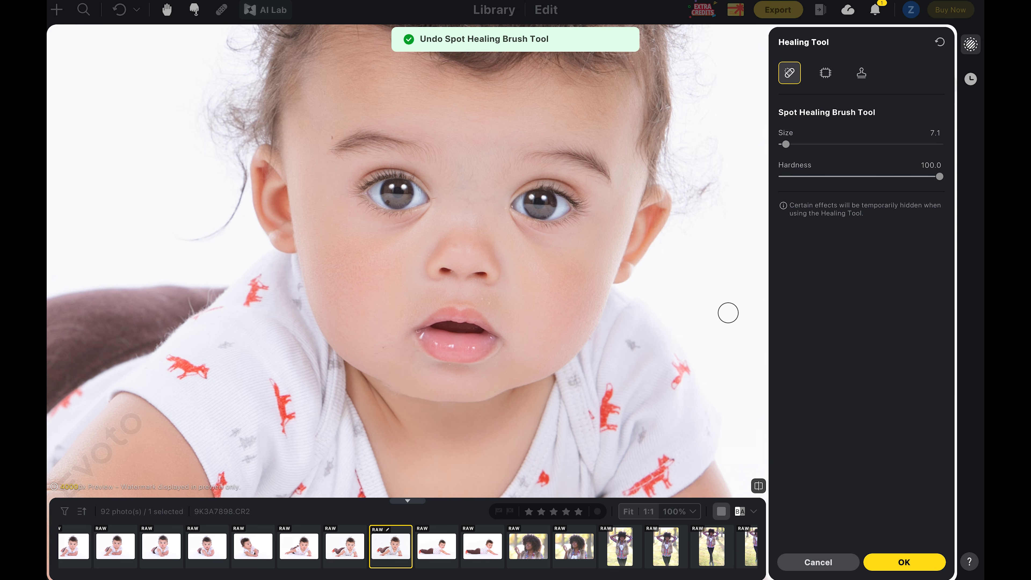
key("bracketright")
key("bracketright")
key("bracketright")
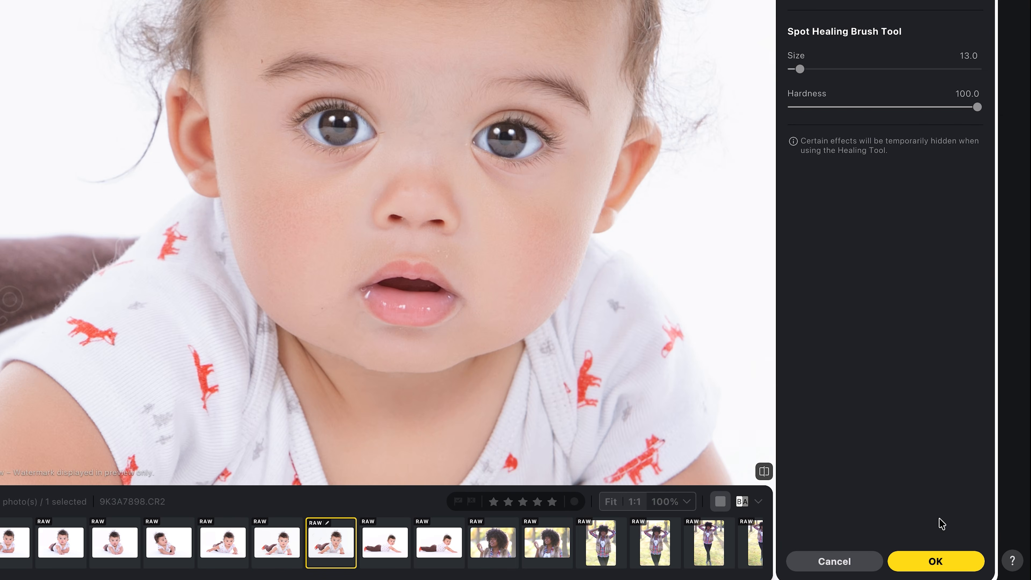
left_click(942, 562)
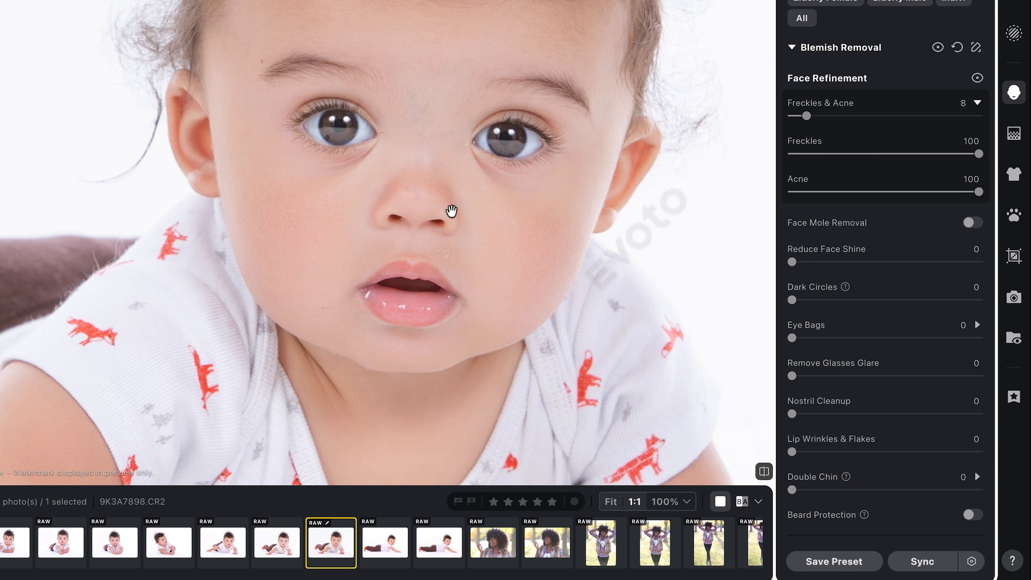
- Set Dark Circles to 32 and Eye Bags to 32 in Blemish Removal
scroll(810, 162, "down", 3)
left_click_drag(794, 165, 852, 172)
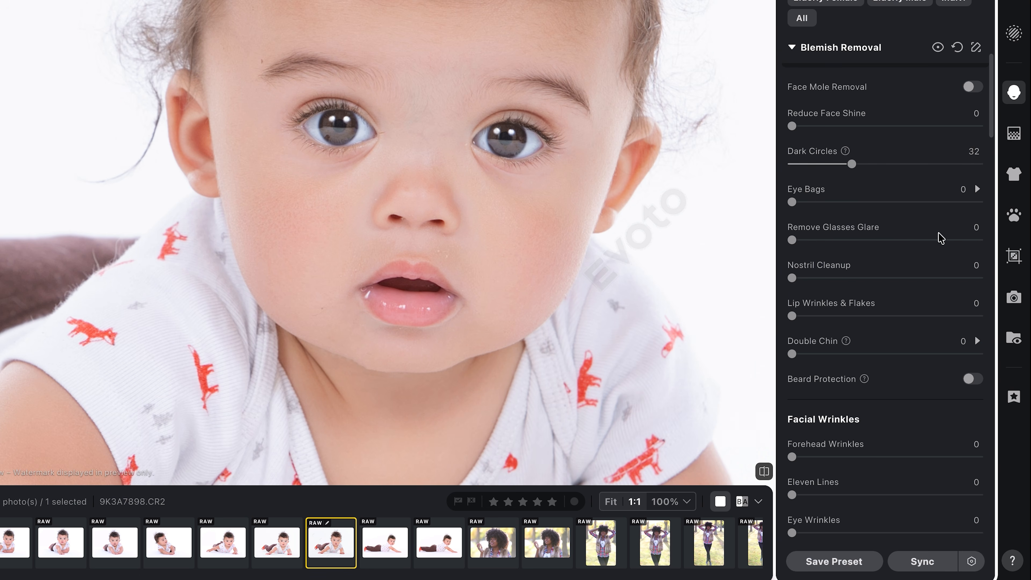
left_click(979, 202)
left_click_drag(980, 204, 852, 203)
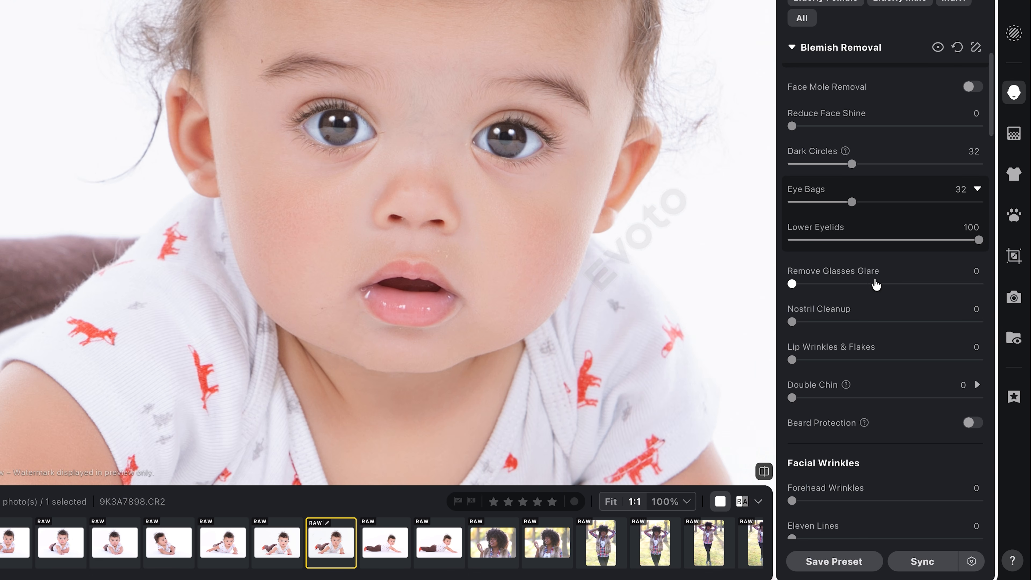
- Set Infant Body Blemishes to 10 after testing 100 and 0
scroll(881, 284, "down", 10)
left_click_drag(415, 377, 576, 88)
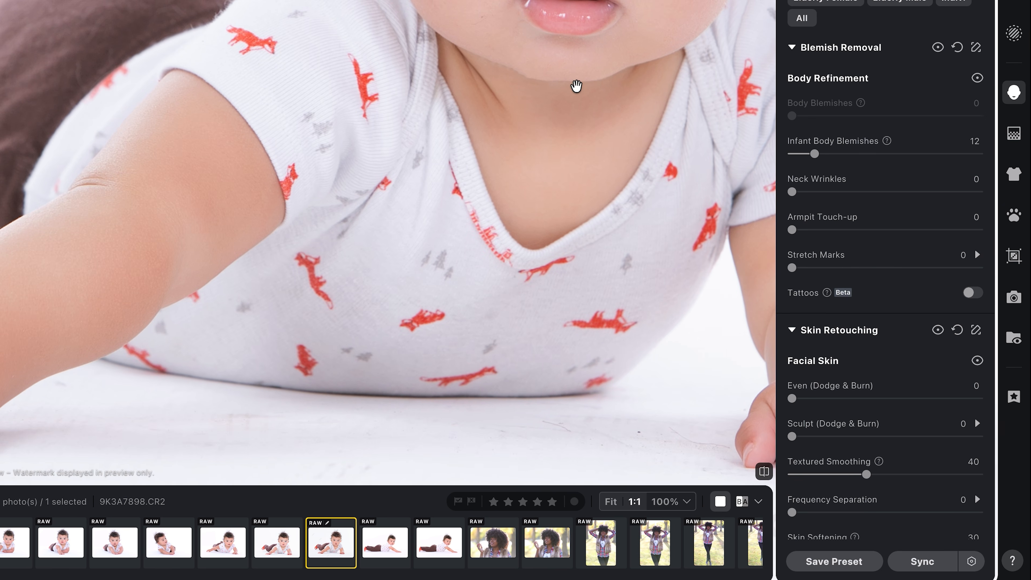
left_click_drag(813, 155, 1029, 142)
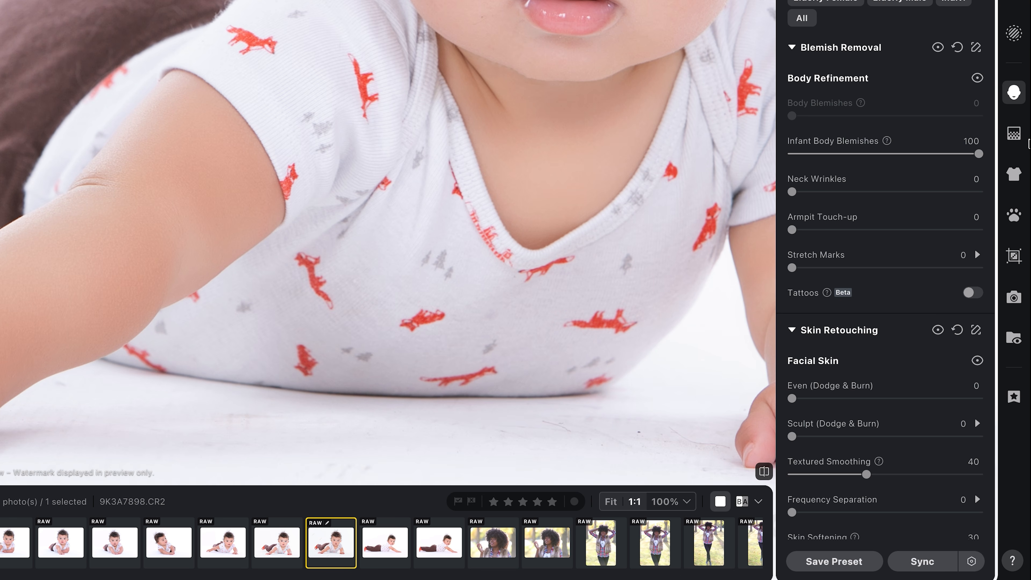
left_click_drag(979, 154, 783, 157)
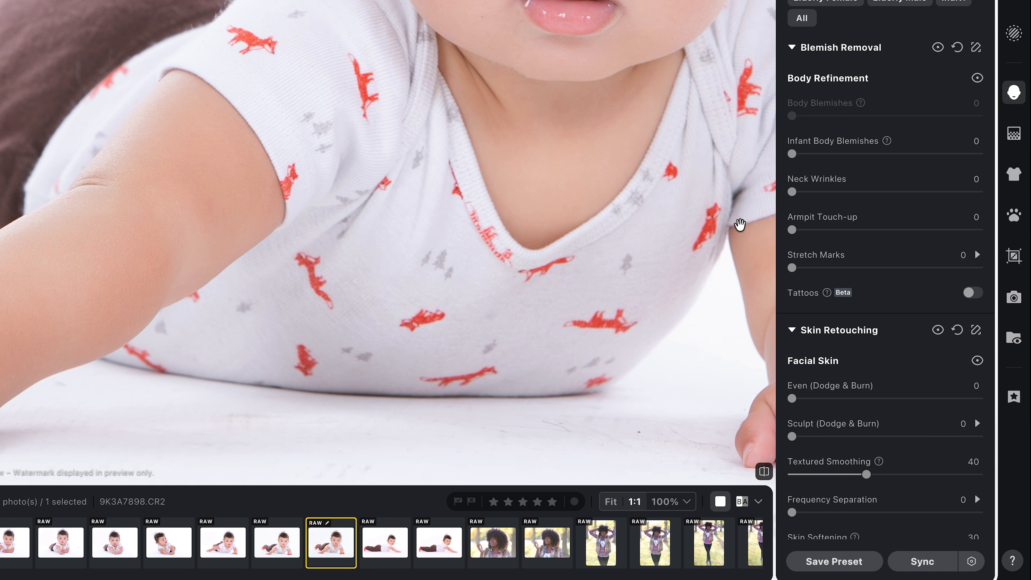
left_click_drag(793, 158, 811, 156)
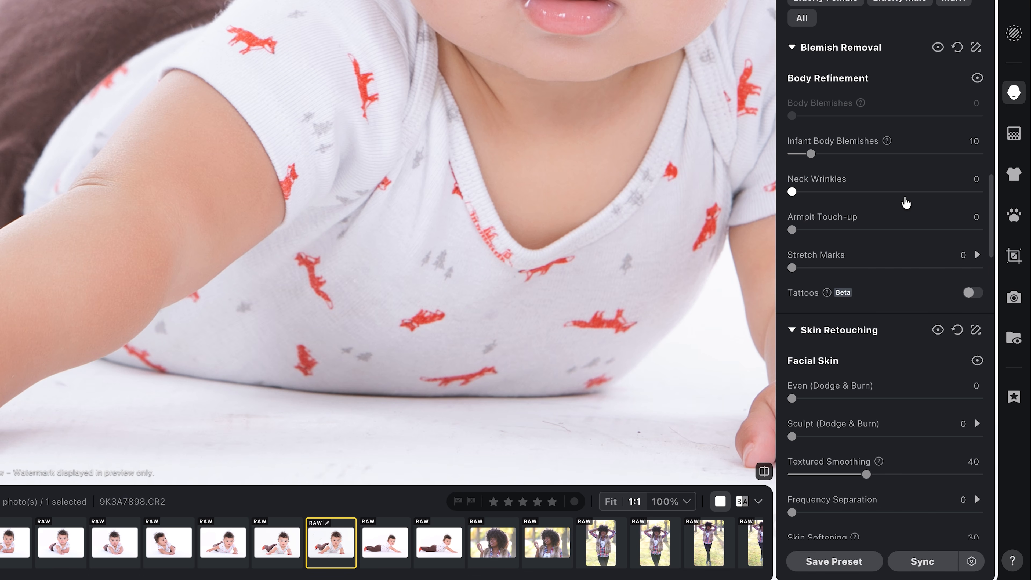
- Try AI Unify Face Complexion at 100 and return it to 0
scroll(905, 203, "down", 7)
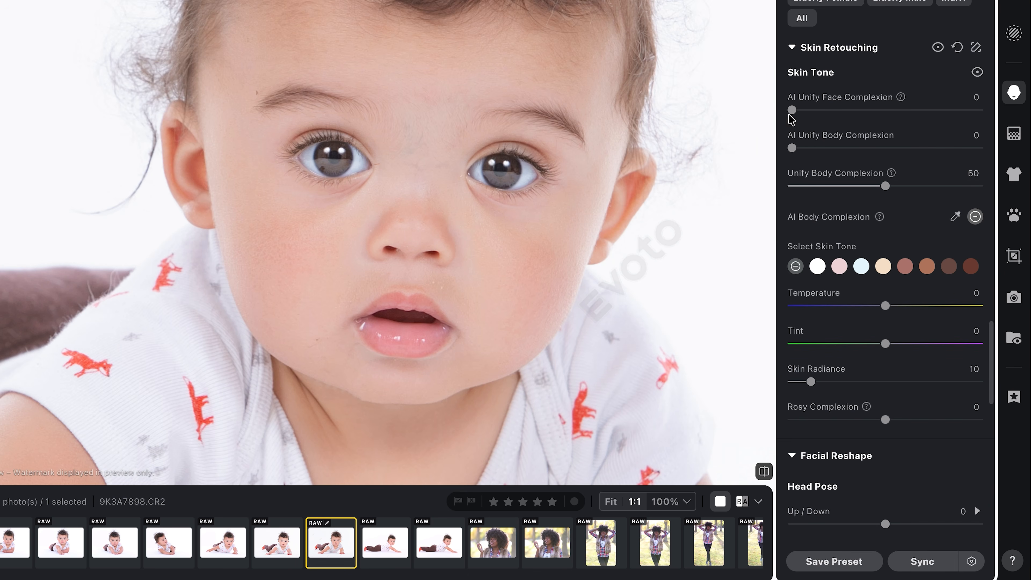
left_click_drag(792, 110, 979, 110)
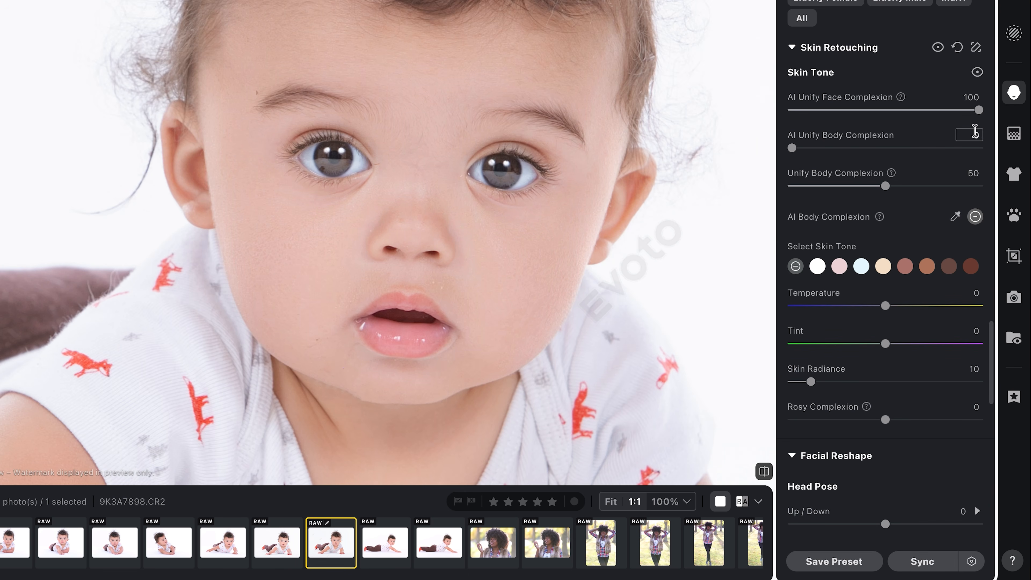
left_click_drag(979, 109, 748, 109)
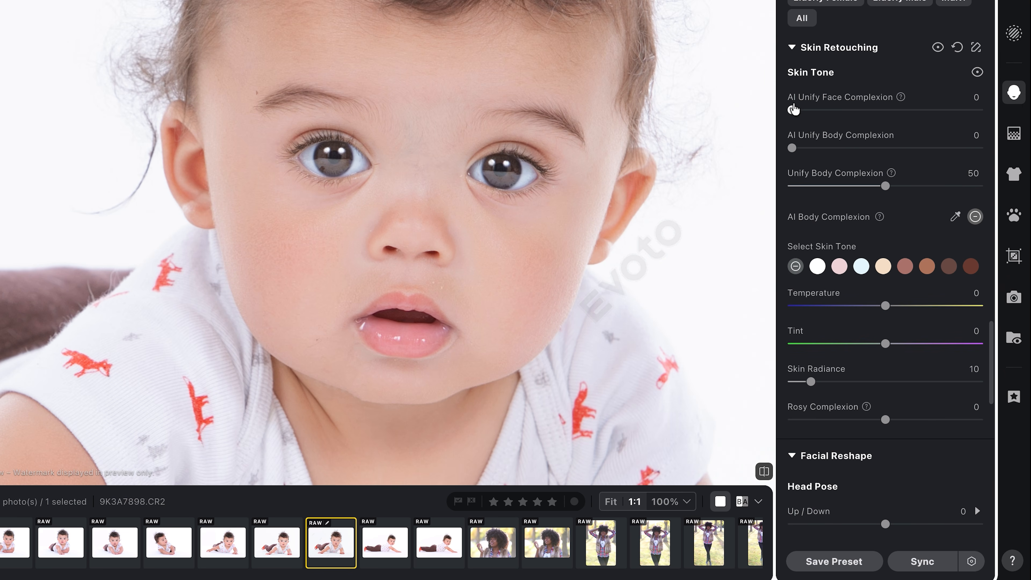
- Test Unify Body Complexion at 100, reset it, and set it back to roughly half
left_click_drag(888, 191, 888, 192)
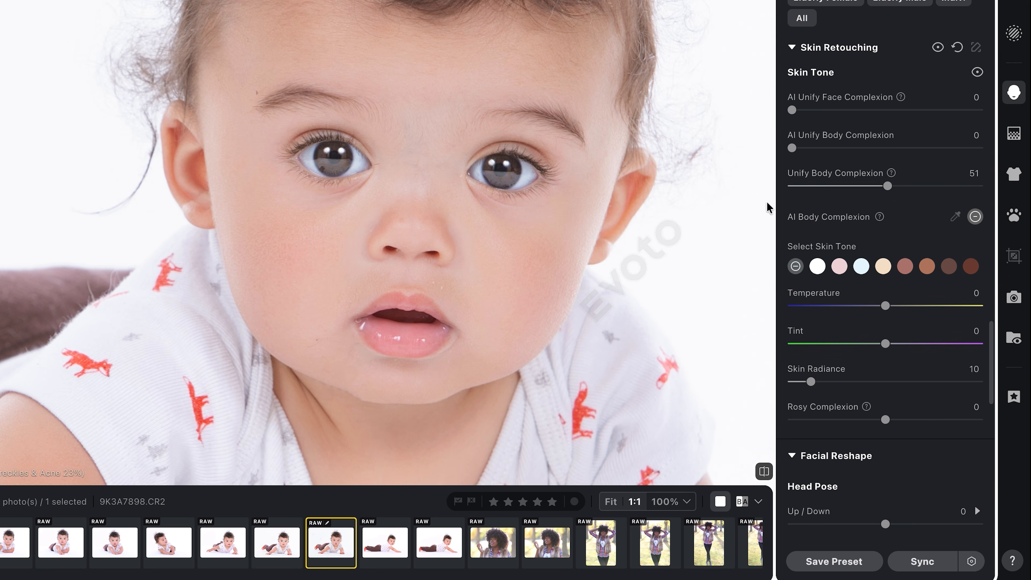
scroll(534, 32, "down", 5)
left_click_drag(888, 185, 987, 187)
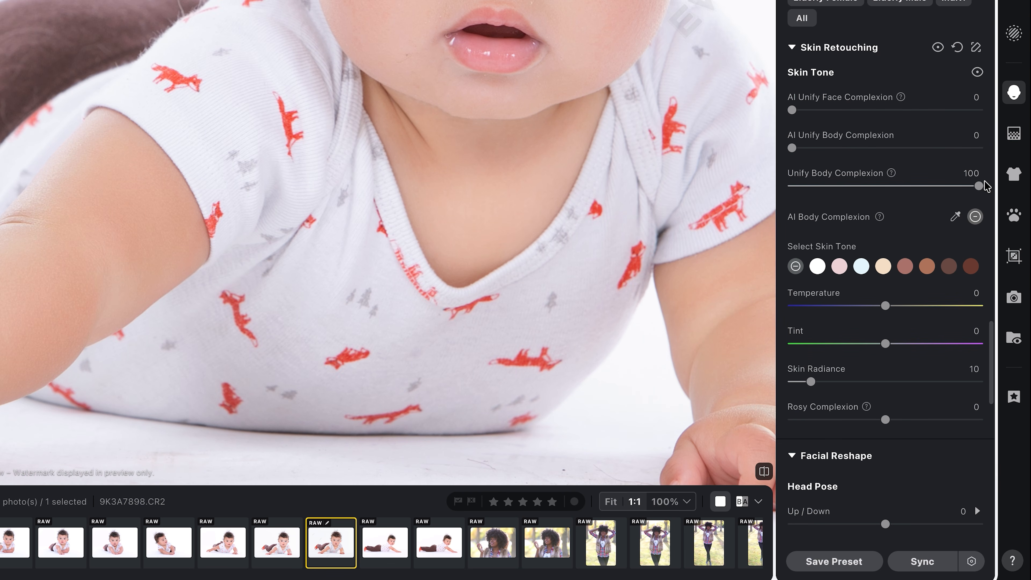
double_click(980, 186)
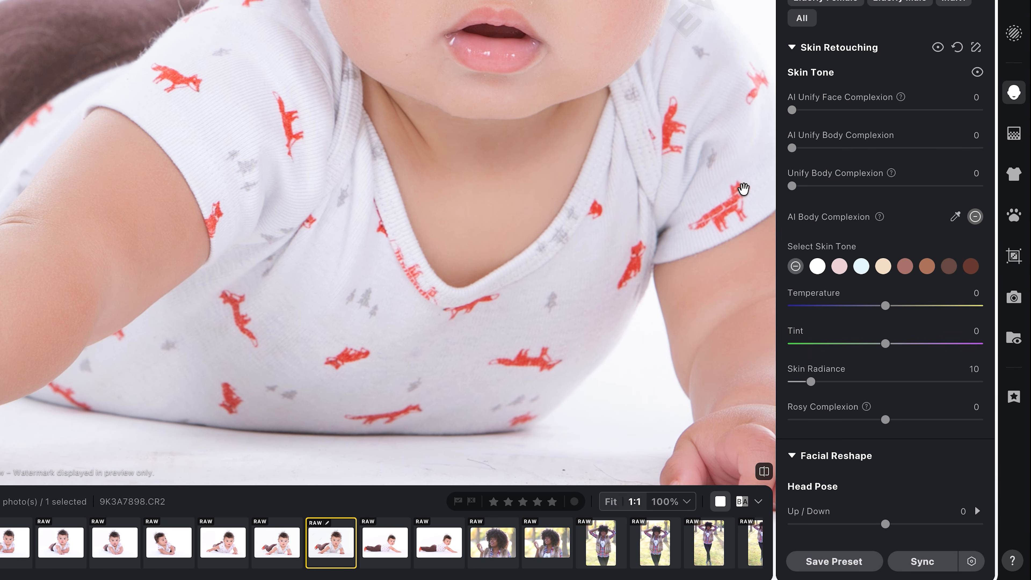
left_click_drag(793, 186, 884, 186)
left_click(991, 339)
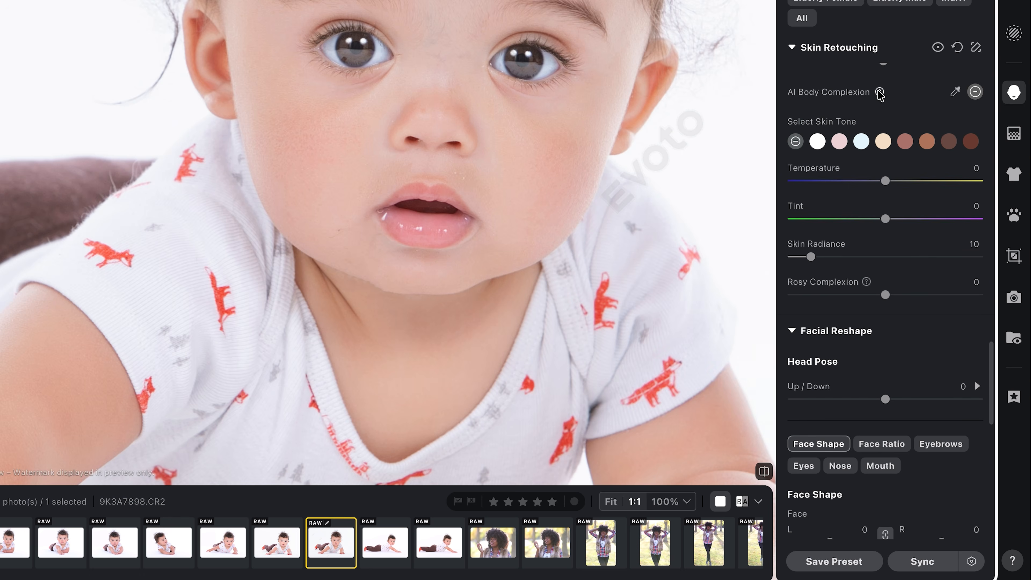
- Sample the baby's chest skin tone for AI Body Complexion and adjust its Amount, viewing the whole photo
mouse_move(880, 94)
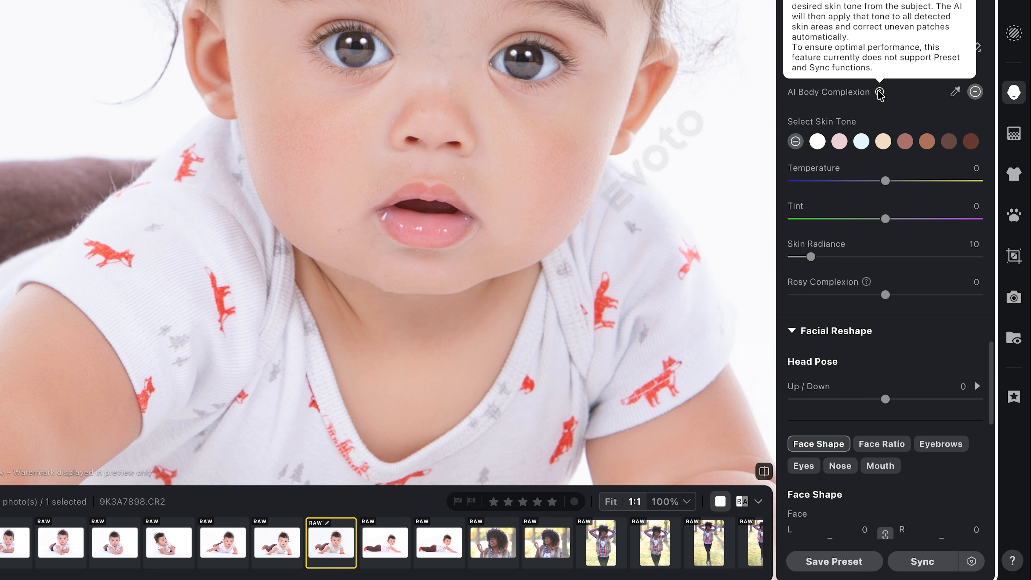
left_click(956, 91)
left_click(461, 381)
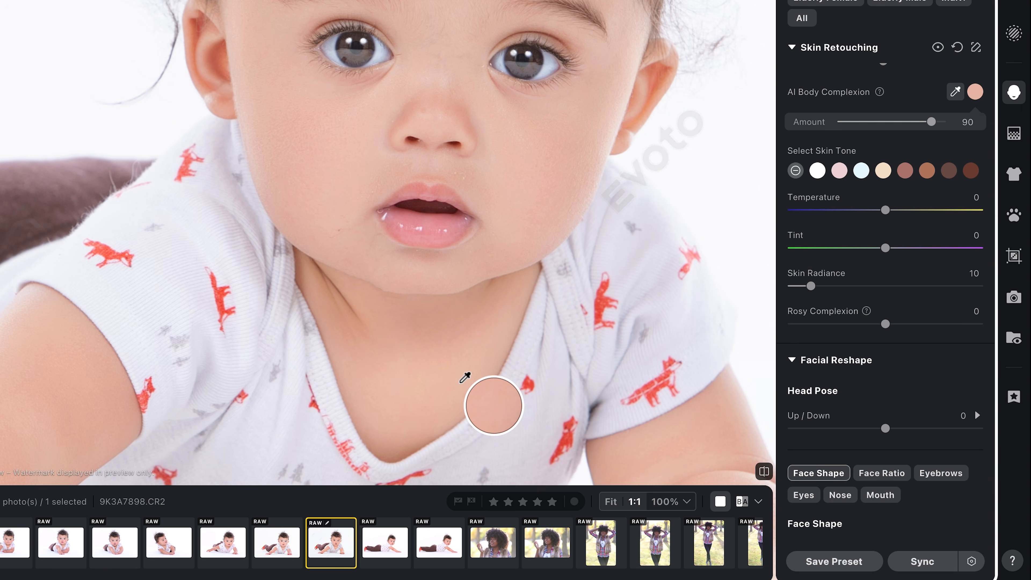
left_click_drag(932, 122, 876, 122)
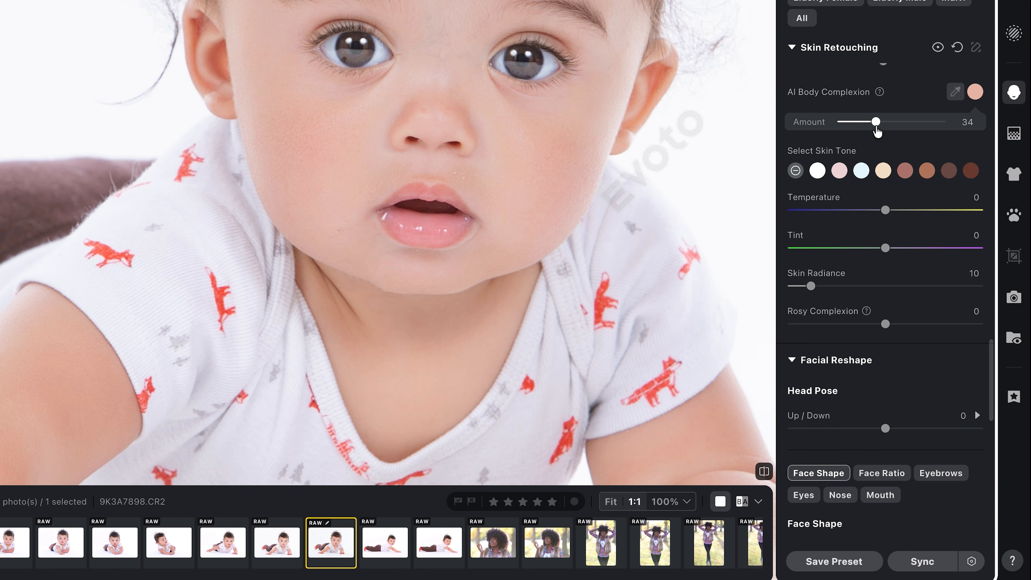
left_click(611, 503)
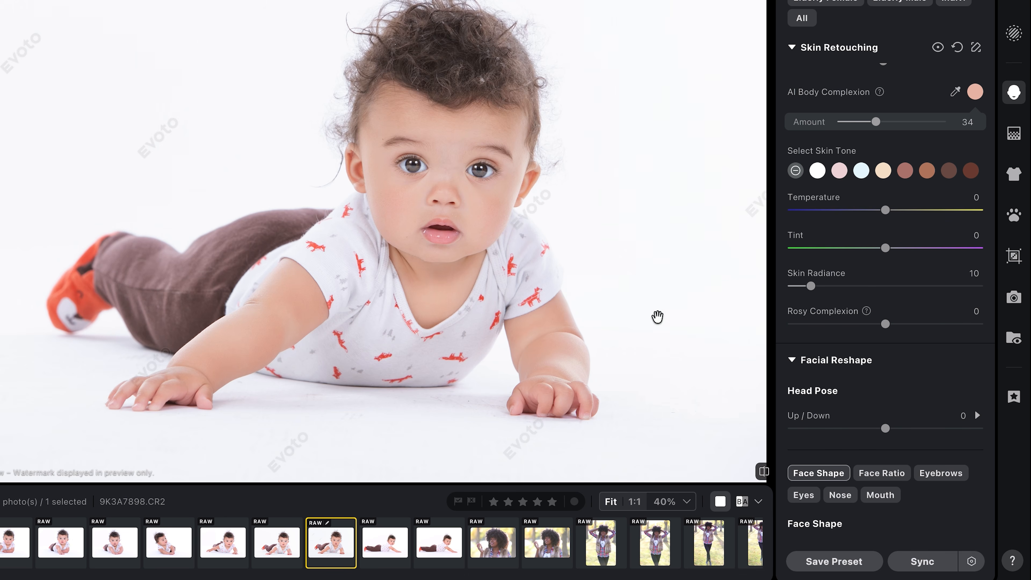
left_click_drag(875, 123, 974, 124)
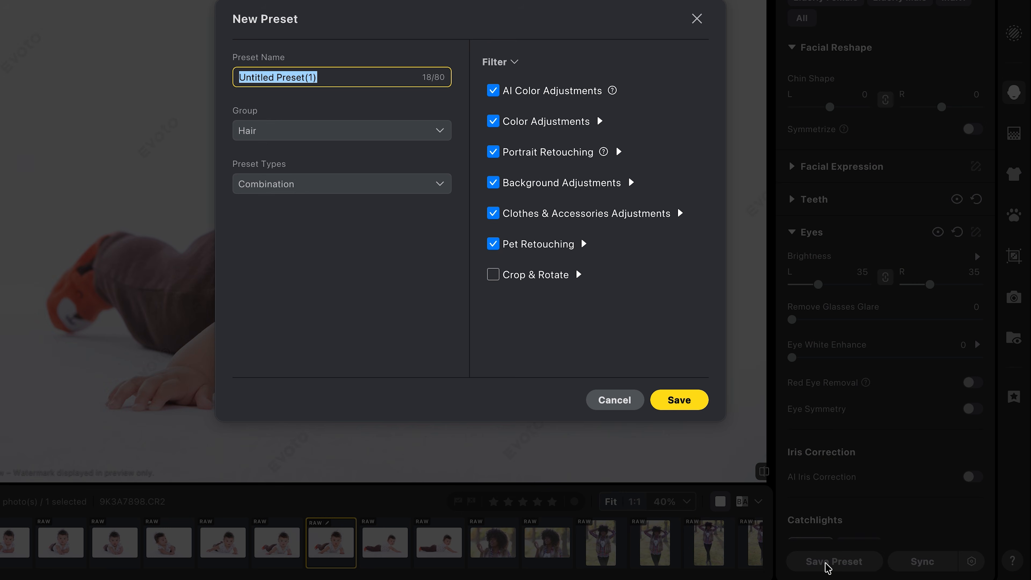
- Create a new preset group named "Baby Photos" and save the preset into it
left_click(447, 137)
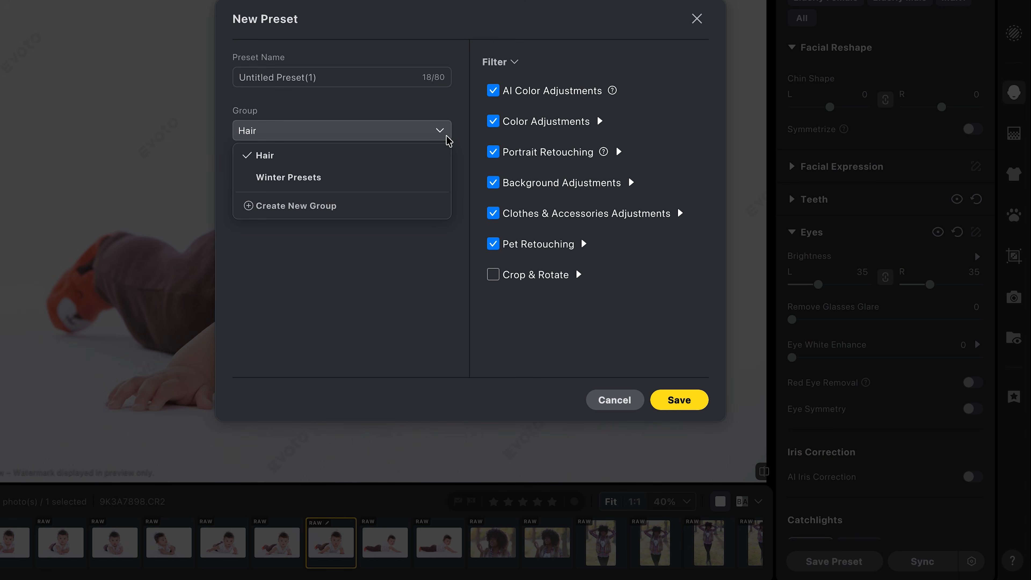
left_click(340, 207)
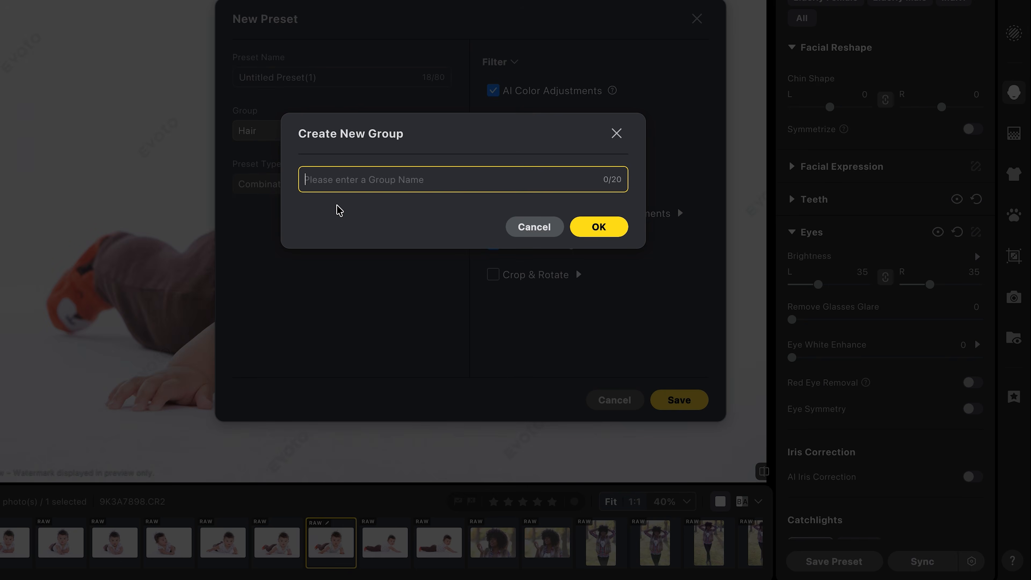
type("Baby Photos")
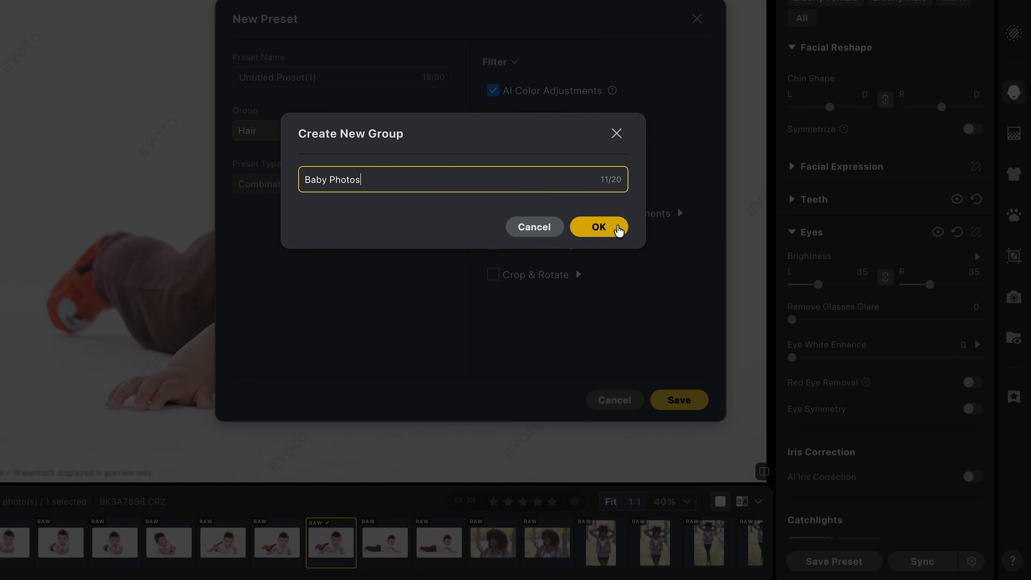
left_click(618, 227)
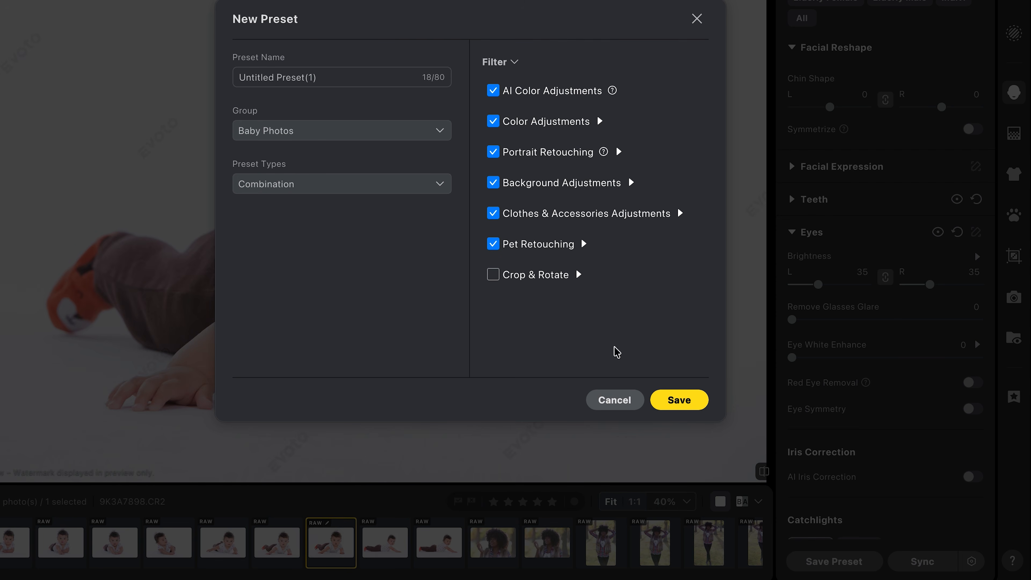
left_click(675, 398)
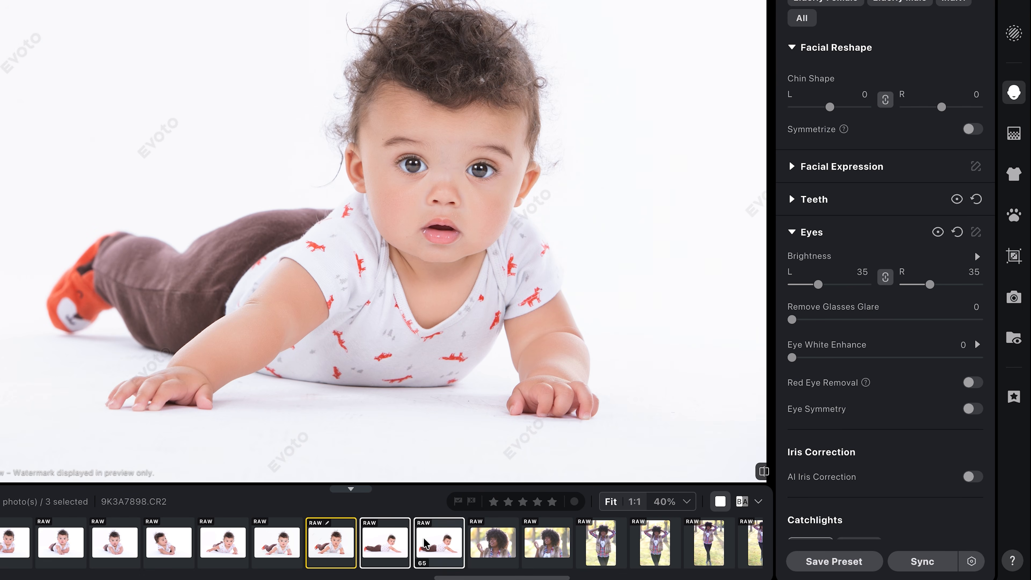
- Select more baby photos from the filmstrip and sync the current adjustments to them, leaving Crop & Rotate excluded
left_click(189, 539, "shift")
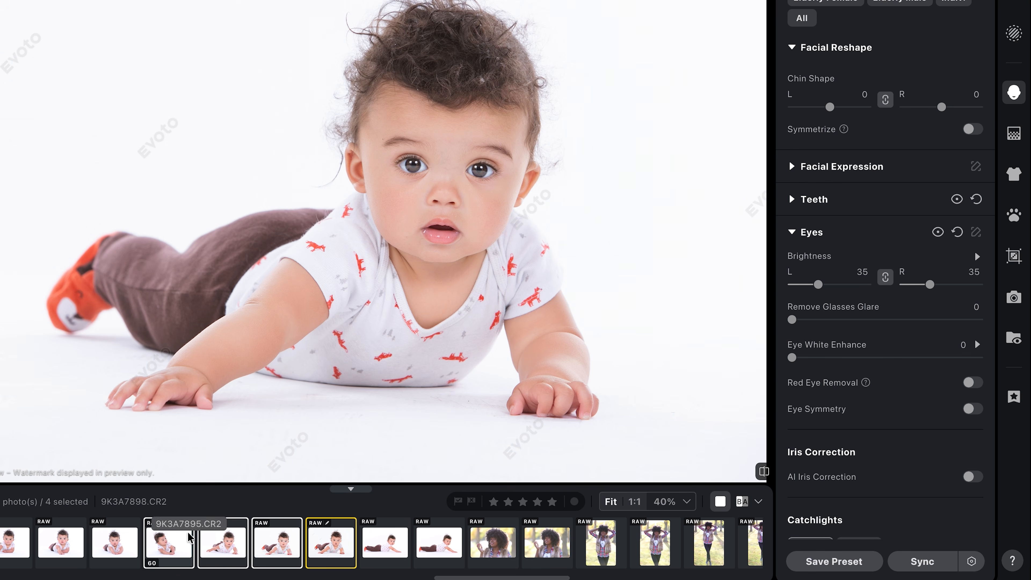
left_click(439, 542, "shift")
left_click(924, 566)
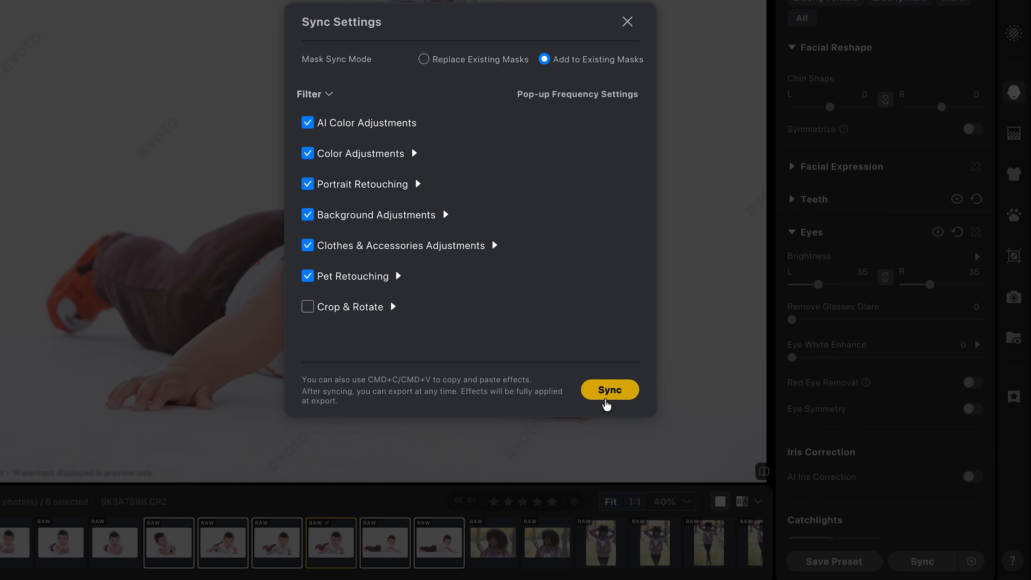
left_click(609, 390)
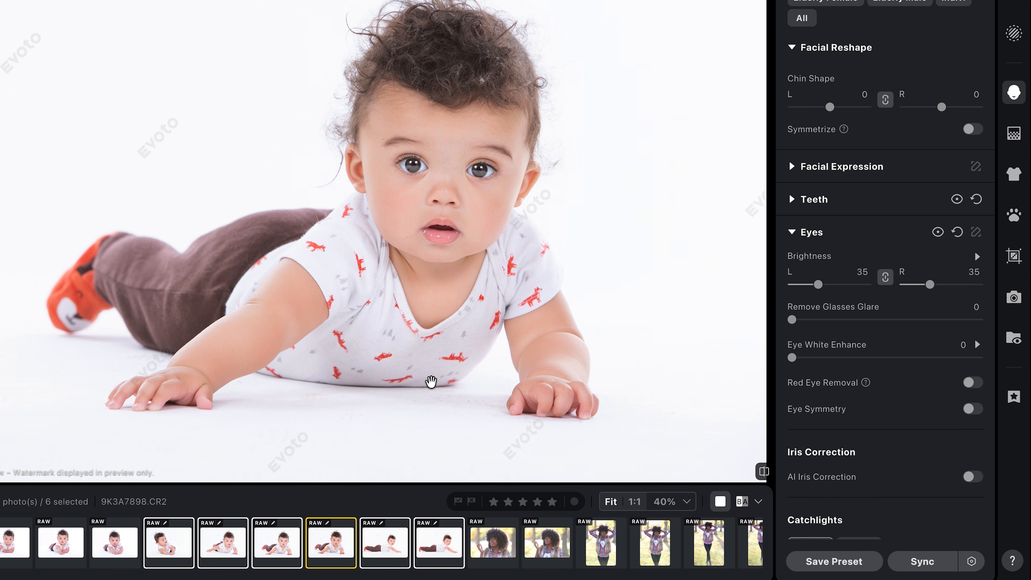
- Step through the synced baby photos in the filmstrip to review the applied retouching
left_click(372, 546)
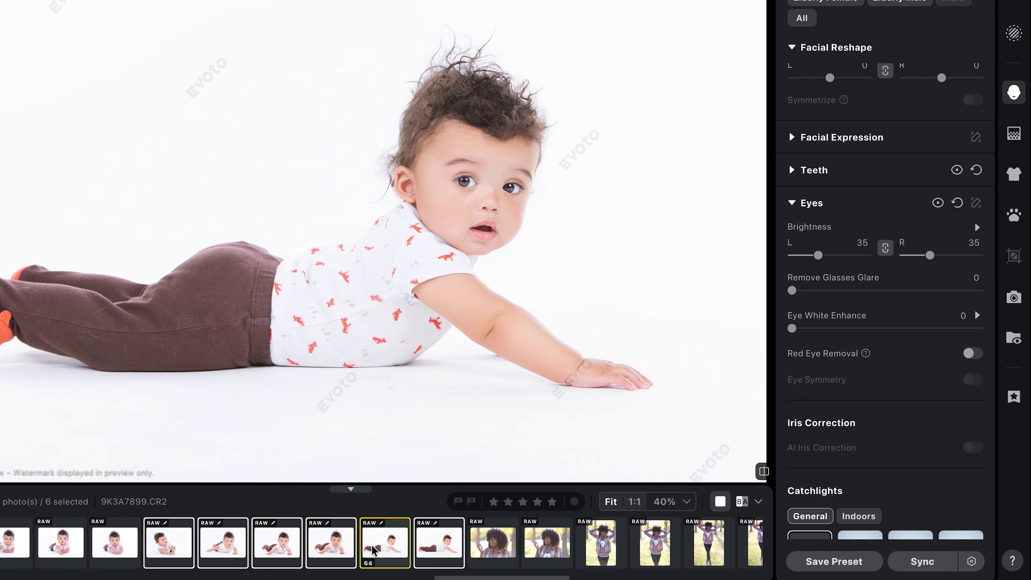
left_click(422, 543)
left_click(278, 546)
left_click(223, 546)
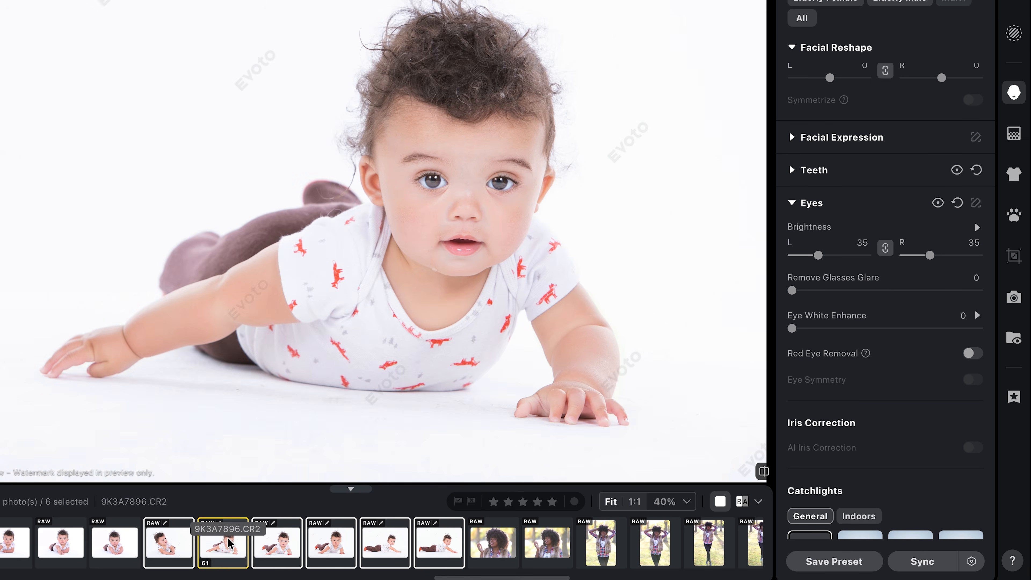
left_click(195, 540)
left_click(336, 545)
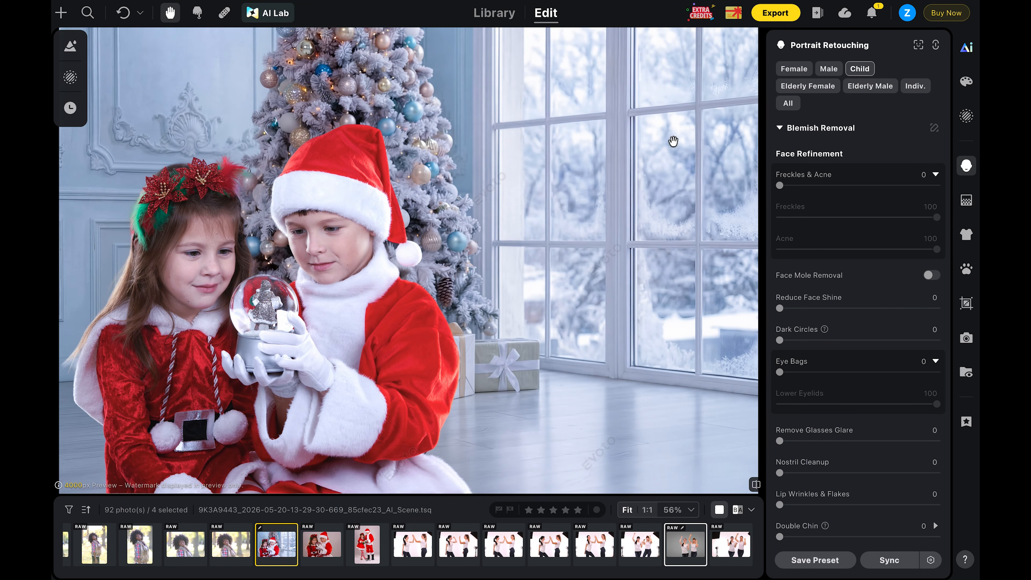
- Export the four selected images as JPEG (Large) to the original folder
left_click(777, 15)
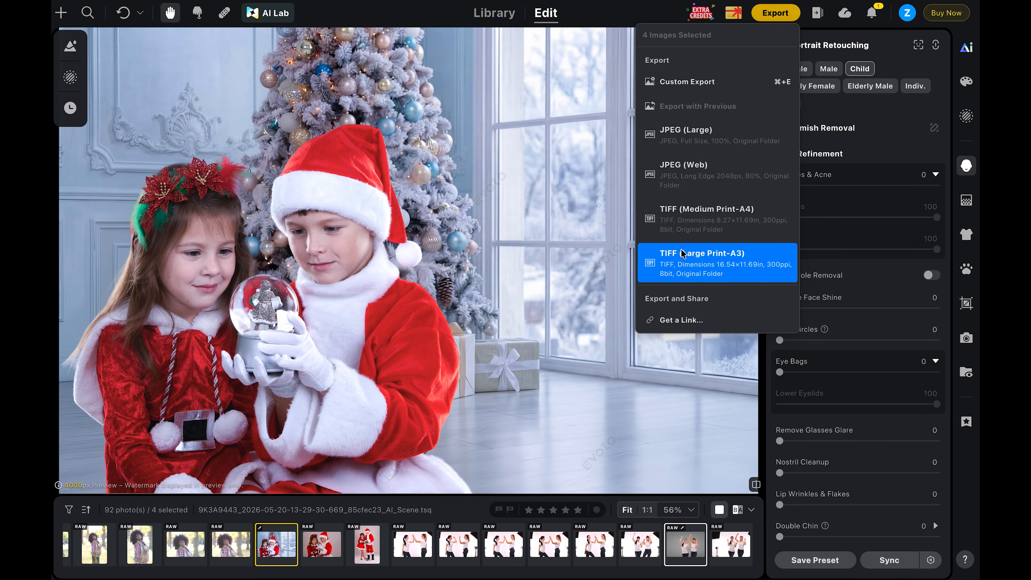
left_click(695, 135)
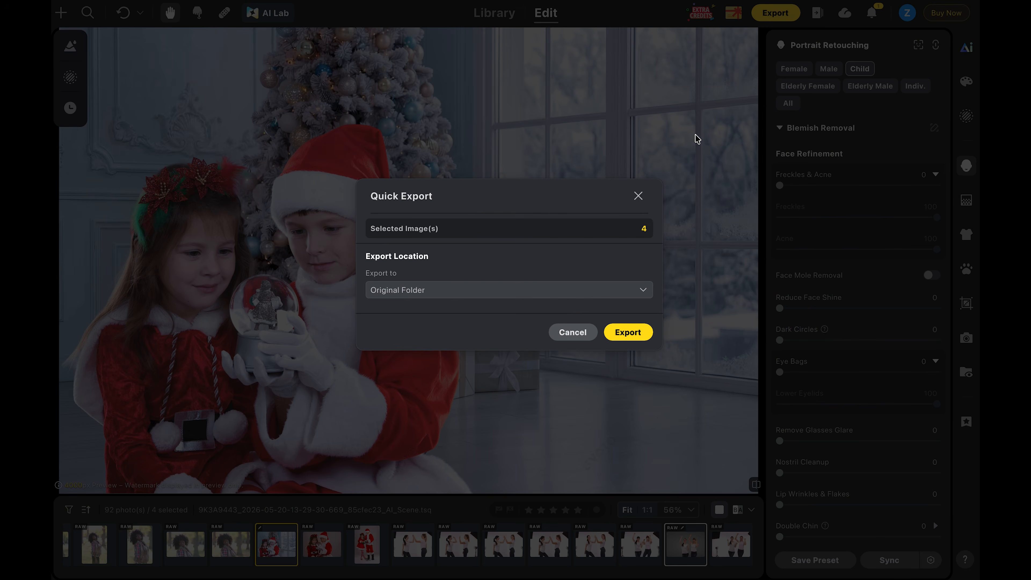
left_click(631, 334)
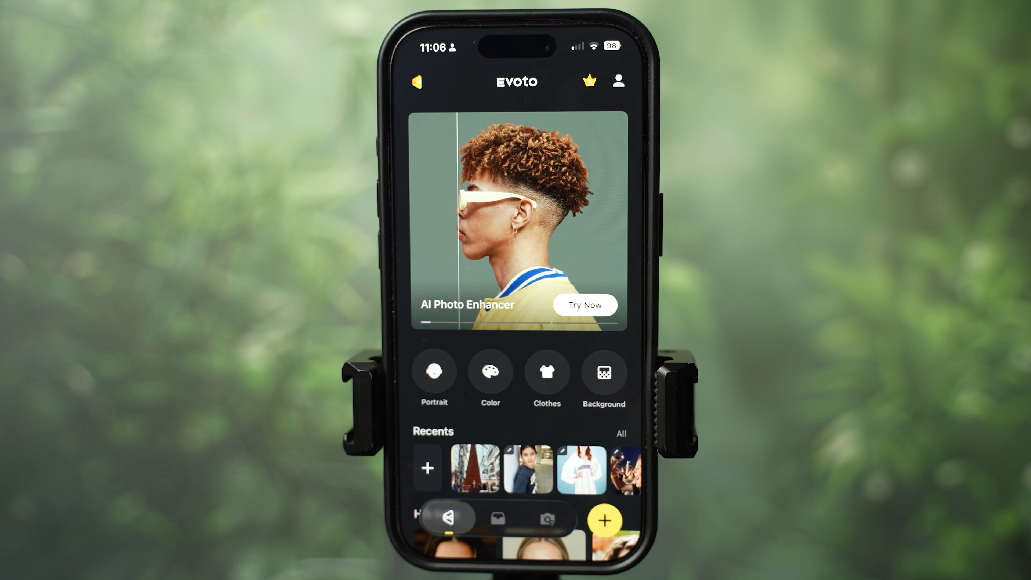
- Browse the phone app's Hot Edits and AI Editor tools, previewing the AI People Remover result
scroll(520, 325, "down", 8)
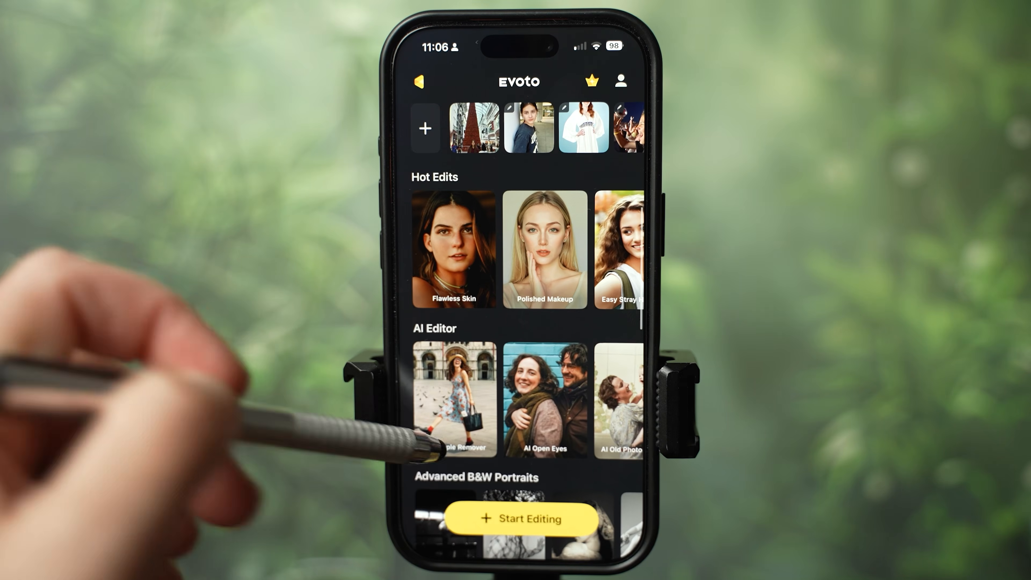
scroll(520, 325, "down", 2)
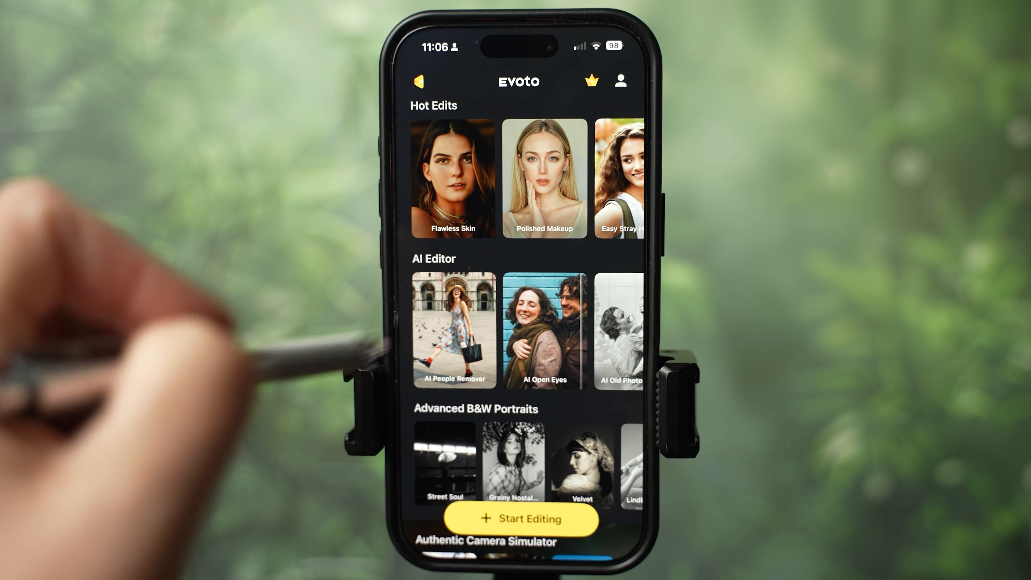
scroll(528, 329, "right", 4)
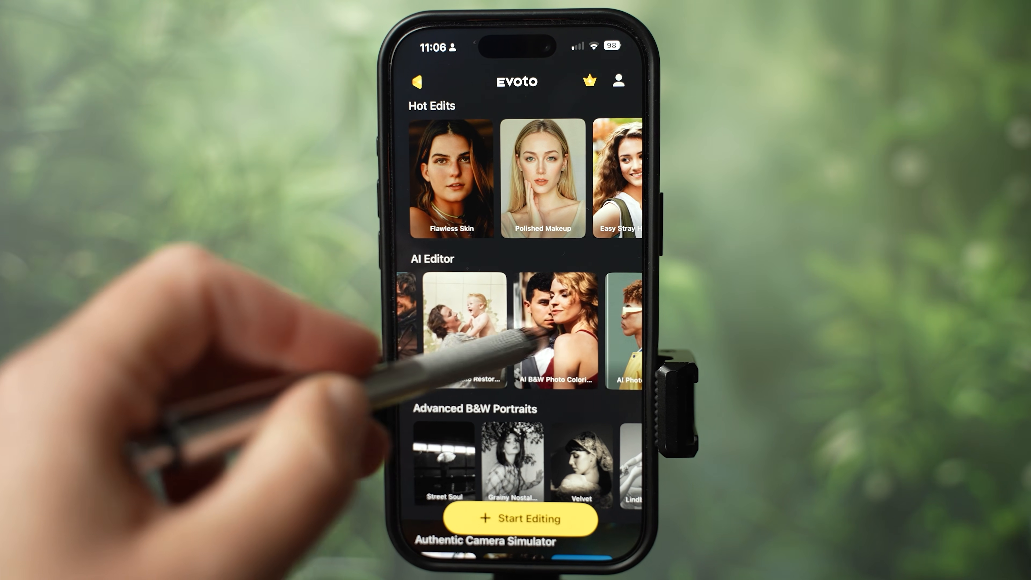
scroll(520, 329, "right", 2)
scroll(504, 329, "left", 6)
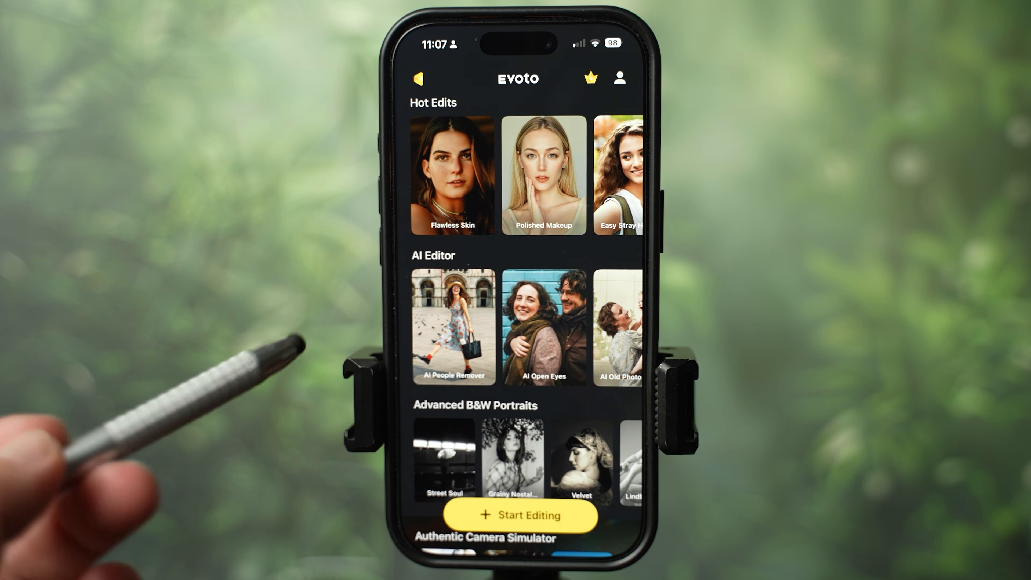
left_click(449, 357)
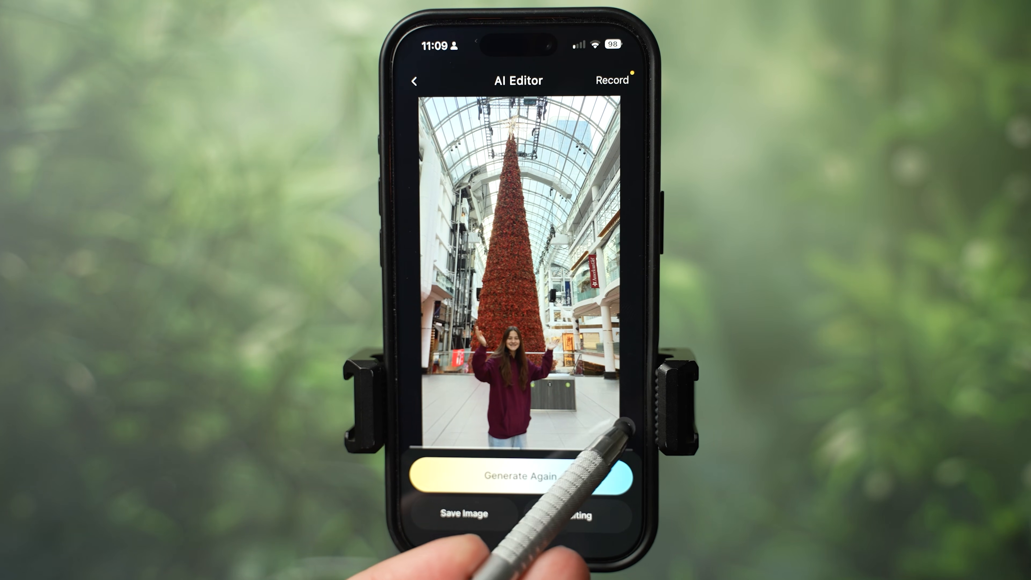
left_click(625, 426)
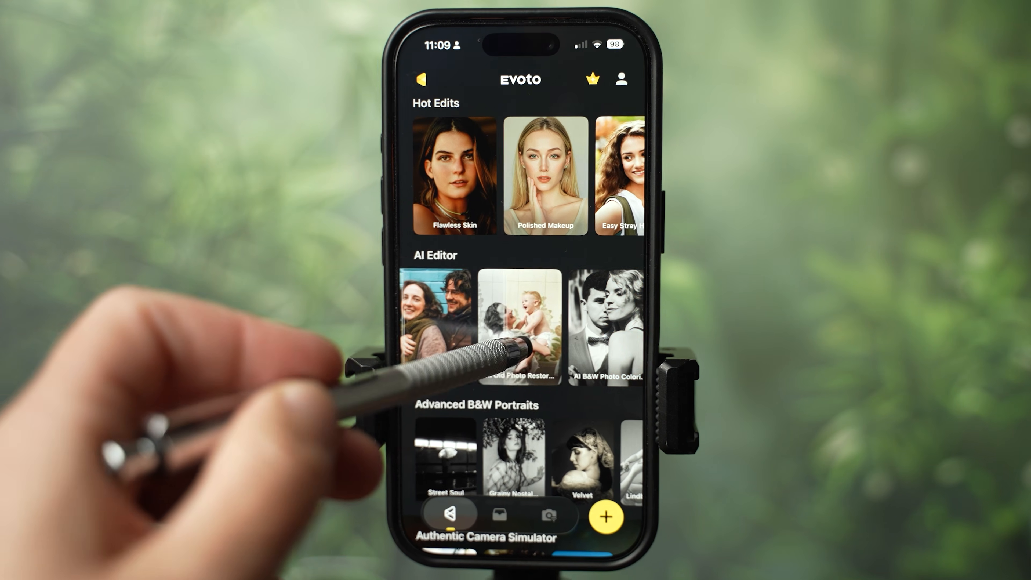
- Open AI Old Photo Restoration, choose B&W Photo with Colorize Photo on at 2K, and generate
left_click(507, 346)
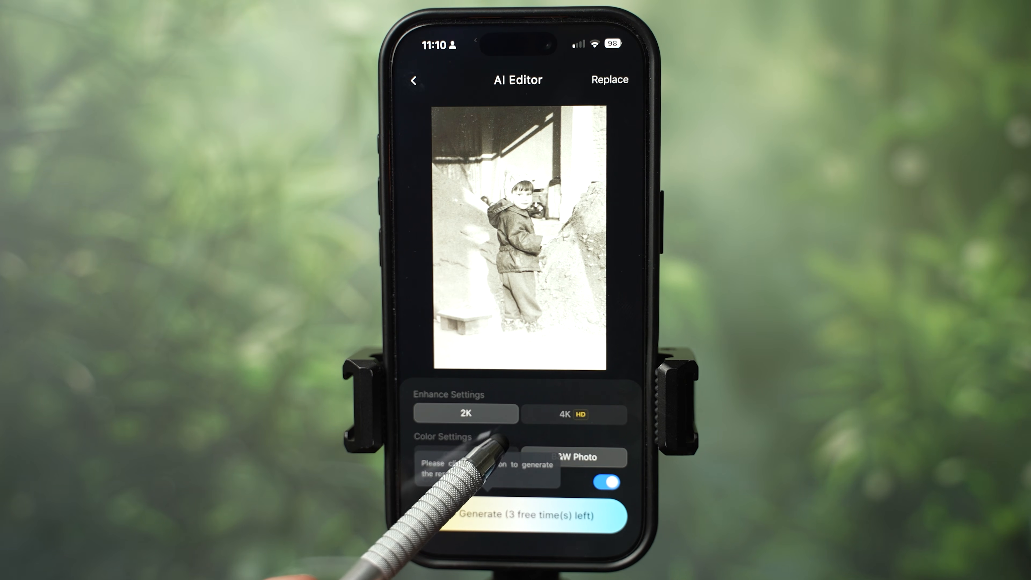
left_click(500, 439)
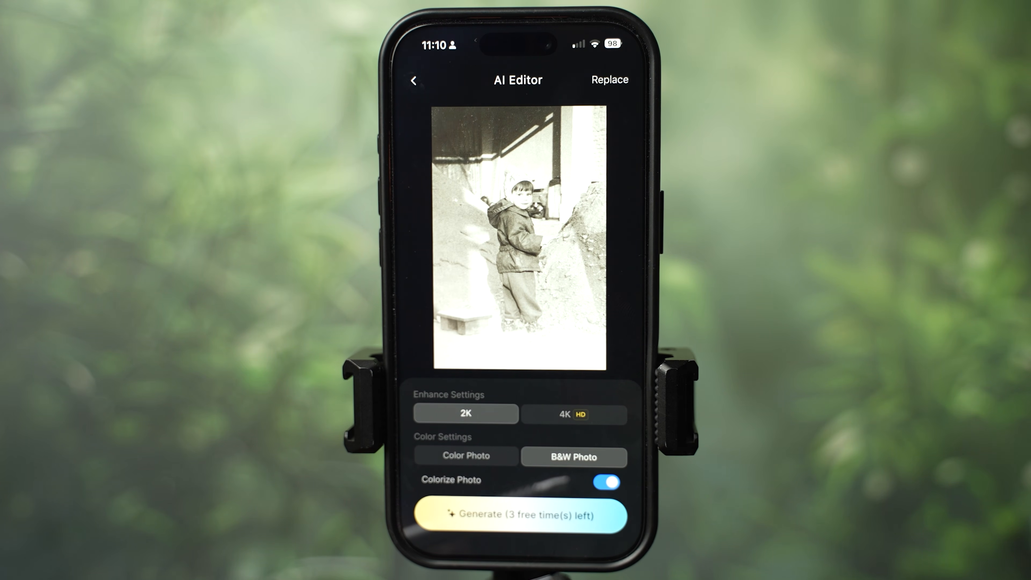
left_click(512, 515)
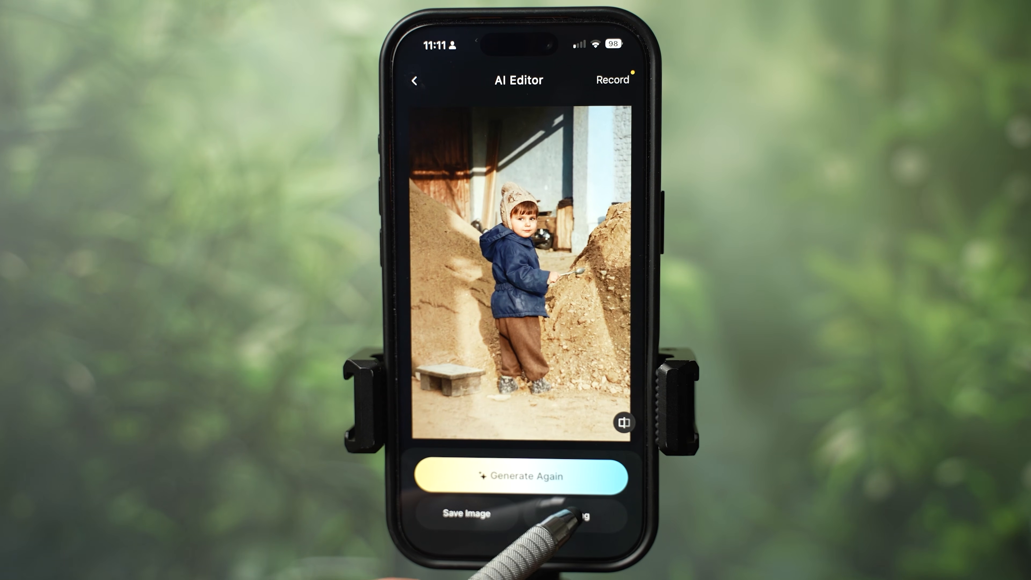
- Open the colorized photo in the mobile editor for further retouching
left_click(564, 514)
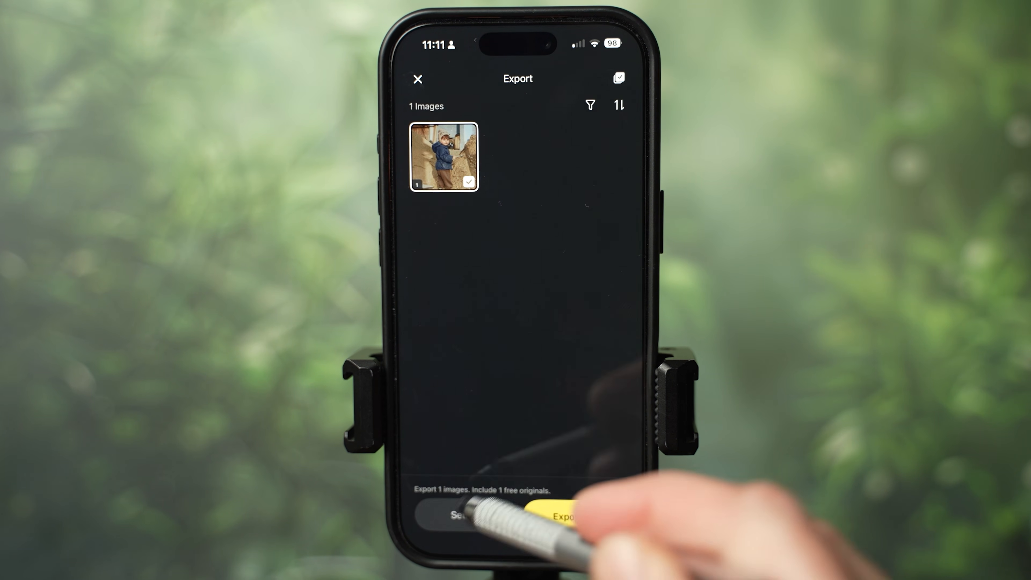
left_click(577, 516)
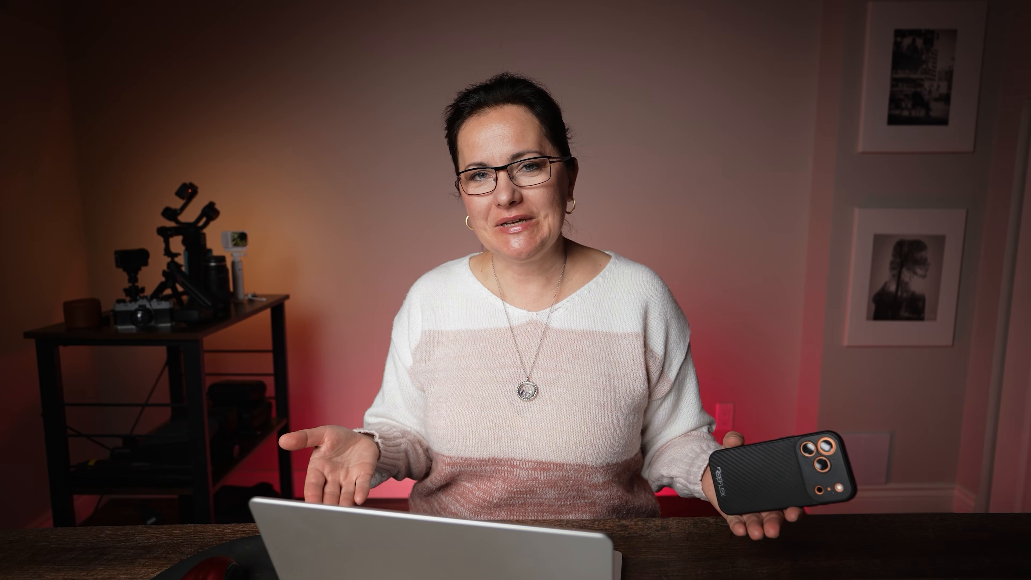